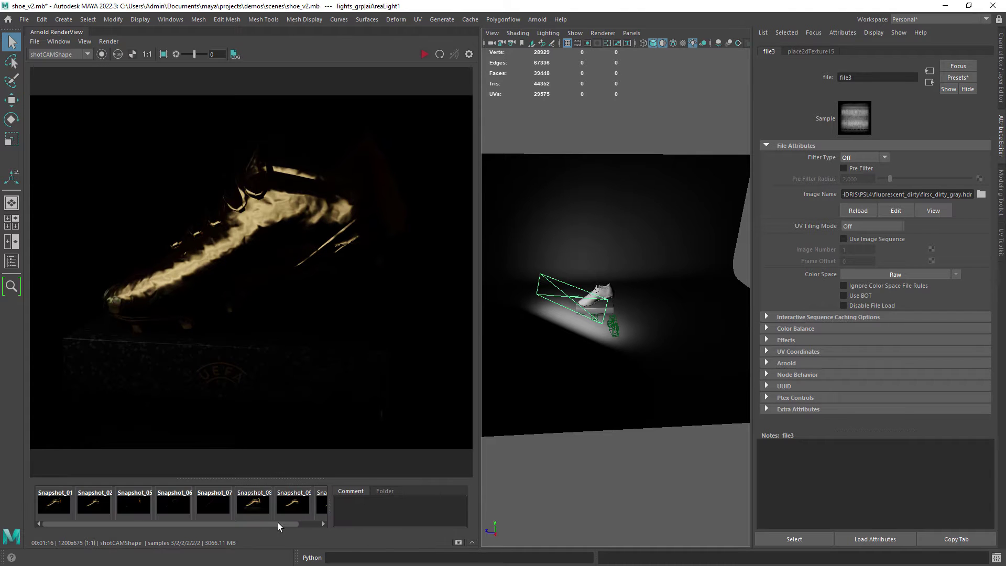
Compare the Snapshot_09 and Snapshot_10 renders, first individually and then with the A/B wipe divider.
click(273, 504)
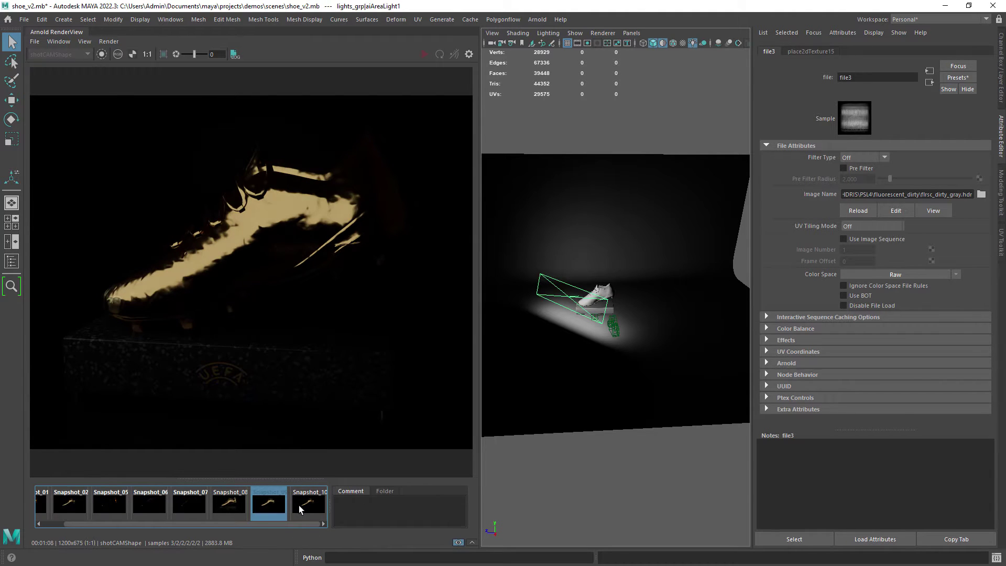
click(301, 505)
click(280, 508)
right_click(273, 504)
click(302, 512)
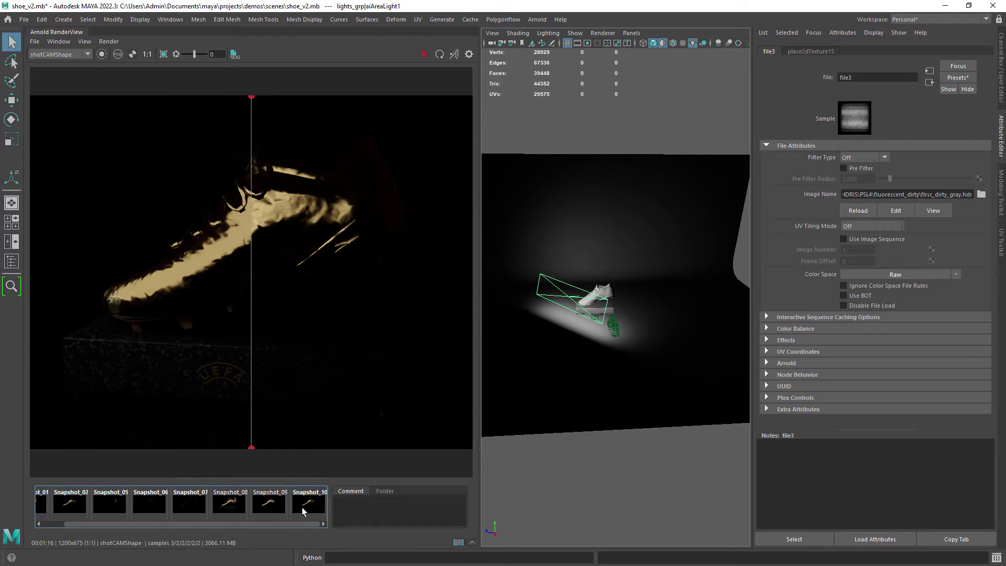
drag(252, 103, 121, 290)
drag(122, 290, 50, 291)
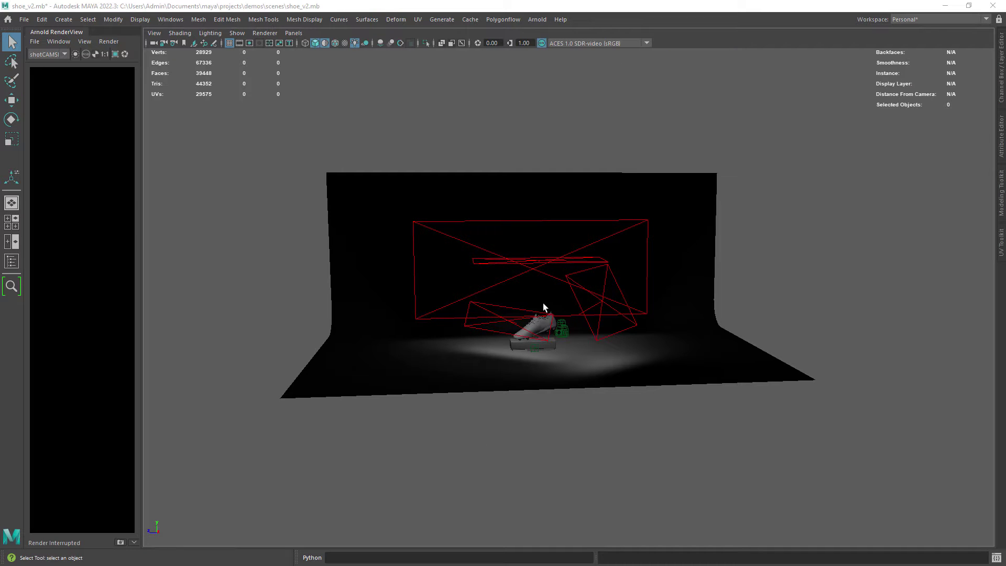
Show the Outliner and examine aiSkyDomeLight1's attributes and the HDRI file mapped to its colour.
scroll(523, 291, up, 5)
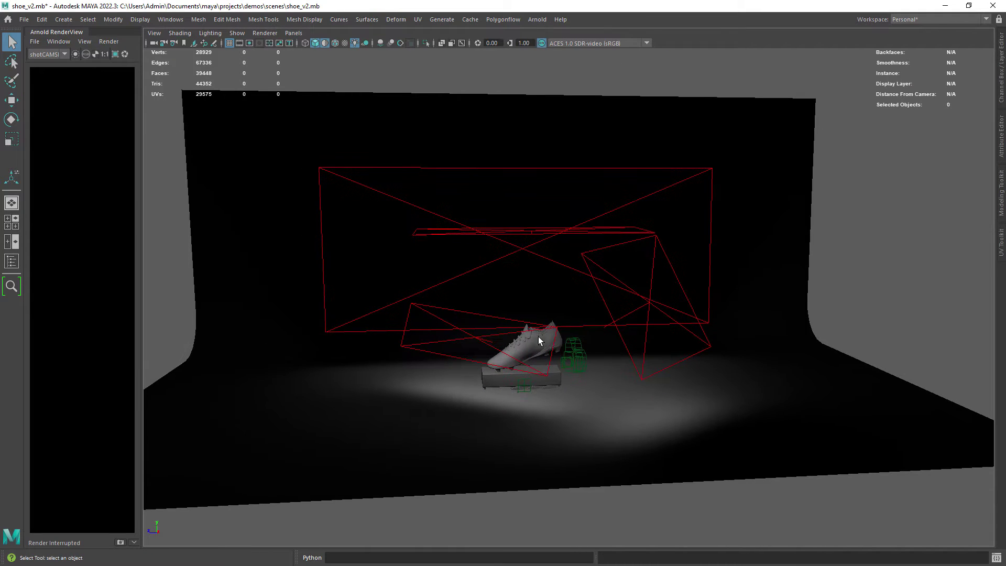
key(shift+o)
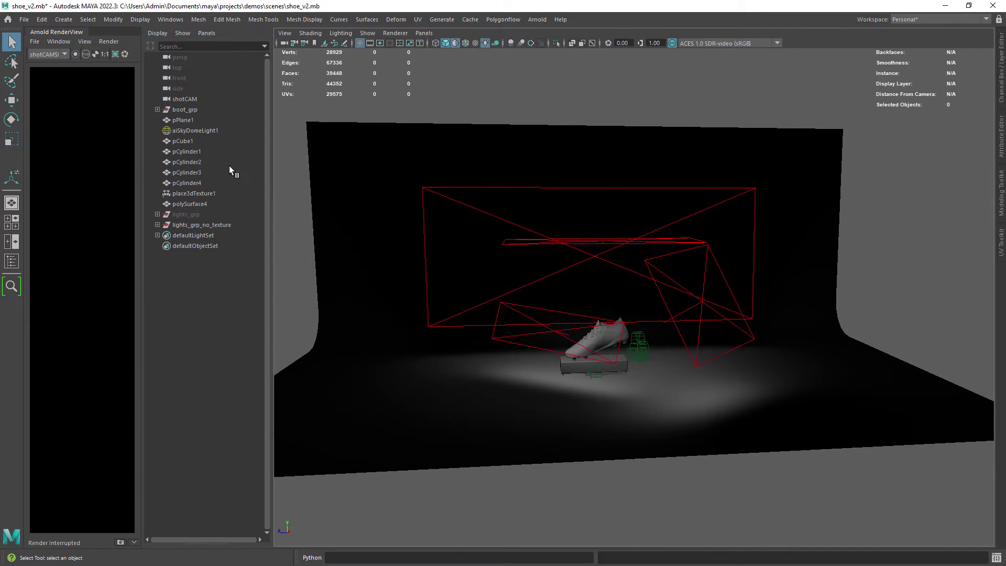
click(215, 131)
click(1000, 138)
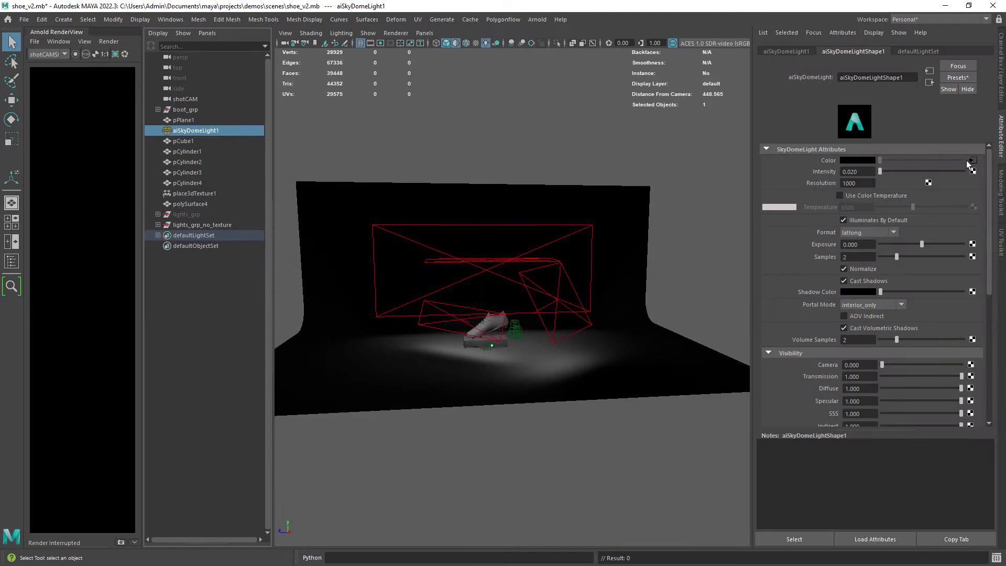
click(973, 160)
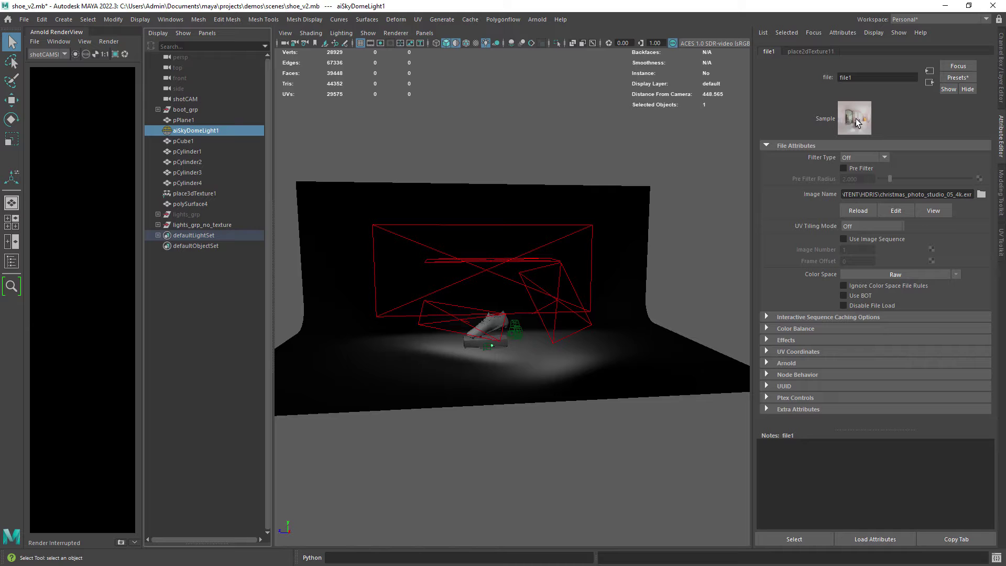
click(929, 83)
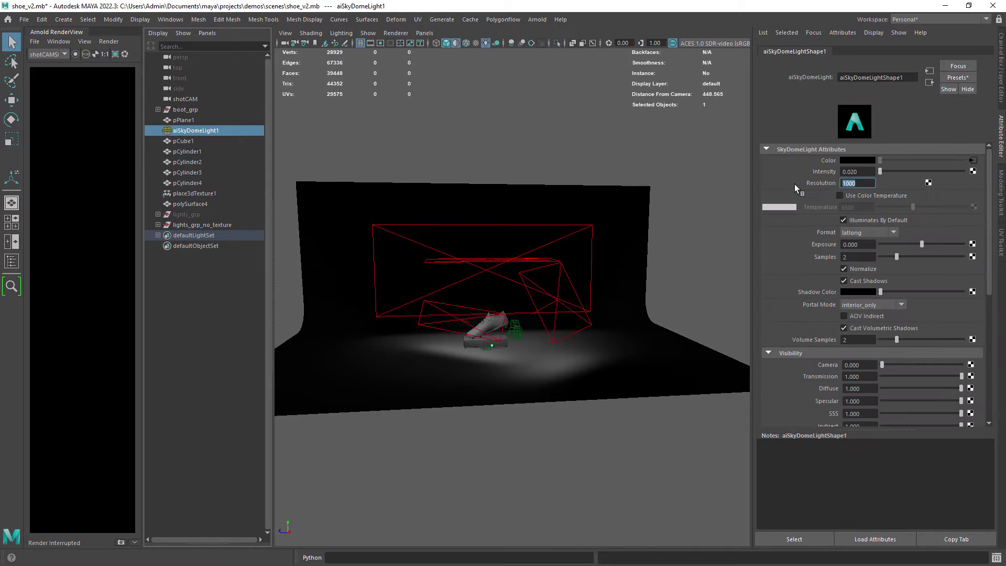
click(1000, 137)
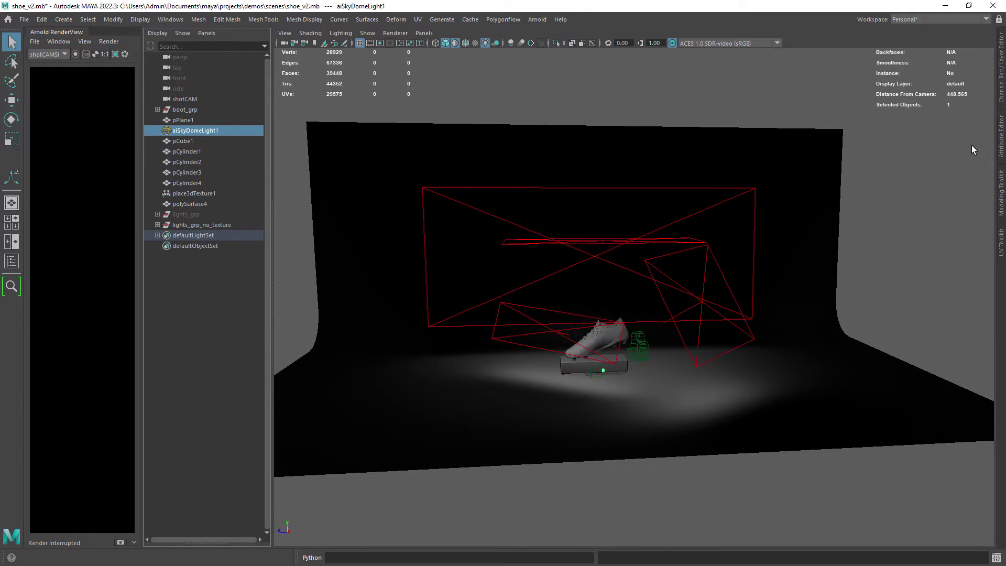
click(972, 150)
Expand the lights_grp_no_texture group and examine the colour, intensity and exposure settings of its aiAreaLight1.
click(158, 225)
click(202, 225)
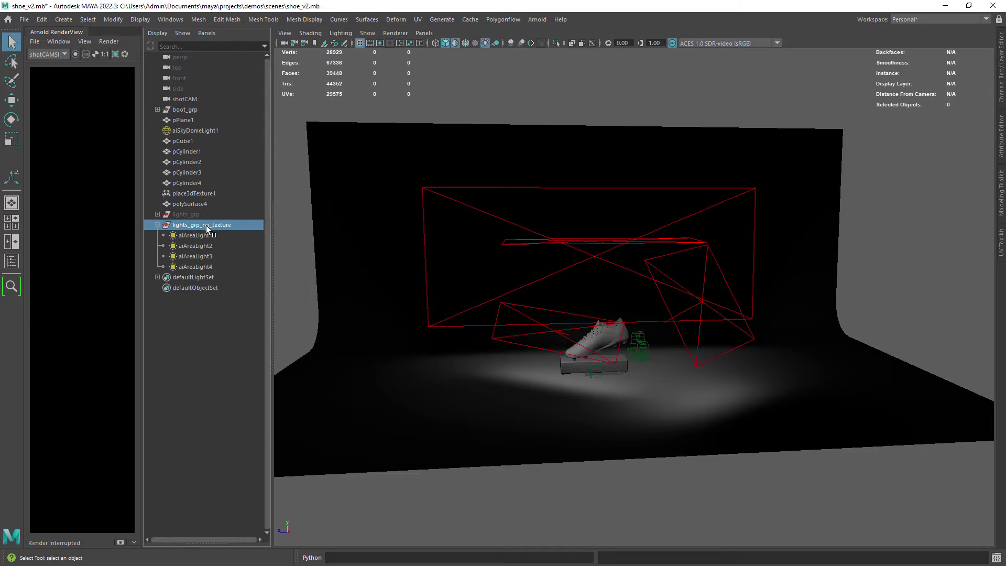
scroll(478, 278, up, 4)
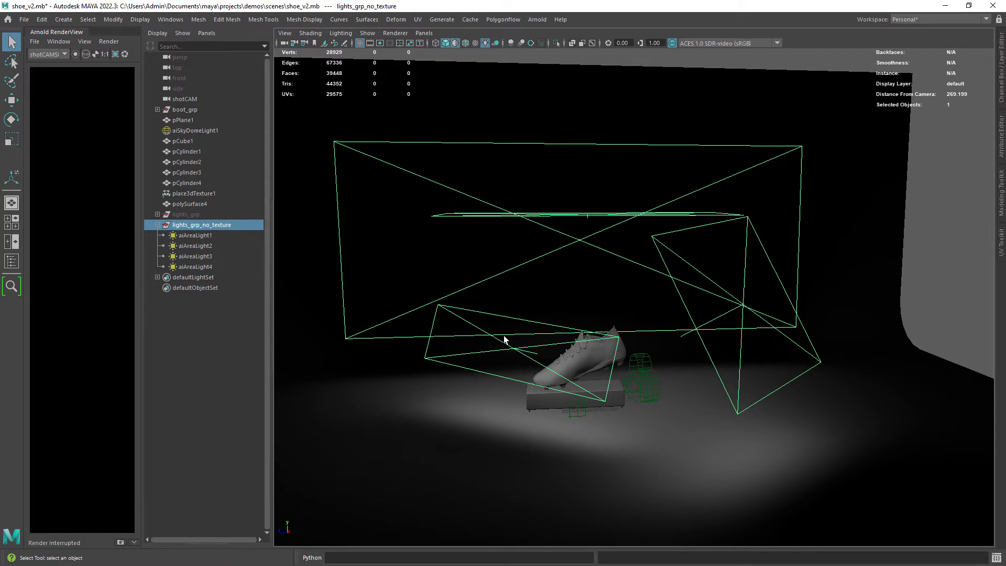
click(498, 342)
scroll(546, 338, down, 3)
alt+drag(647, 287, 632, 298)
click(1001, 141)
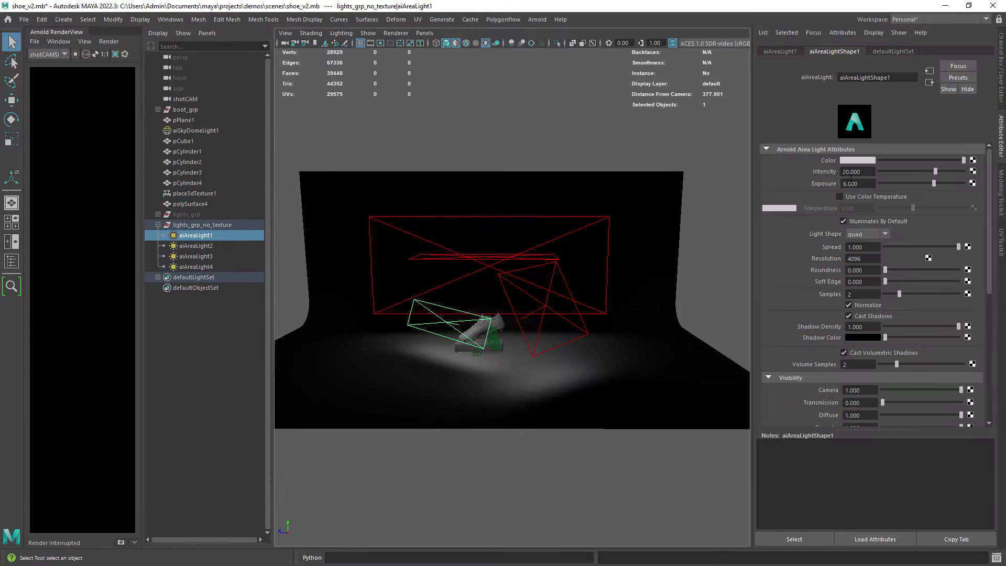
click(857, 160)
Examine the attributes of the remaining area lights in the lights_grp_no_texture group.
scroll(545, 281, up, 2)
click(566, 316)
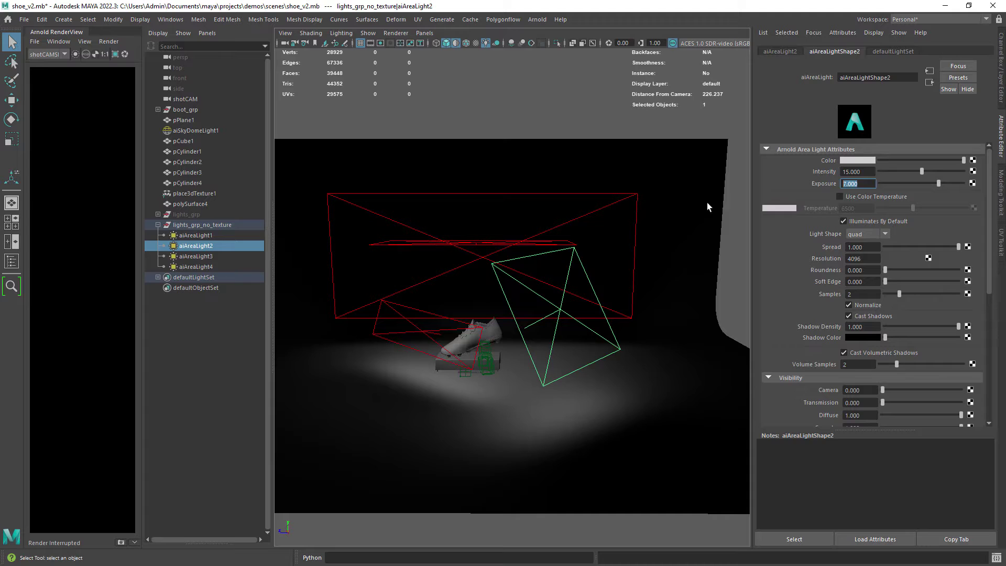
click(556, 244)
click(584, 217)
scroll(587, 291, down, 2)
alt+drag(475, 257, 516, 252)
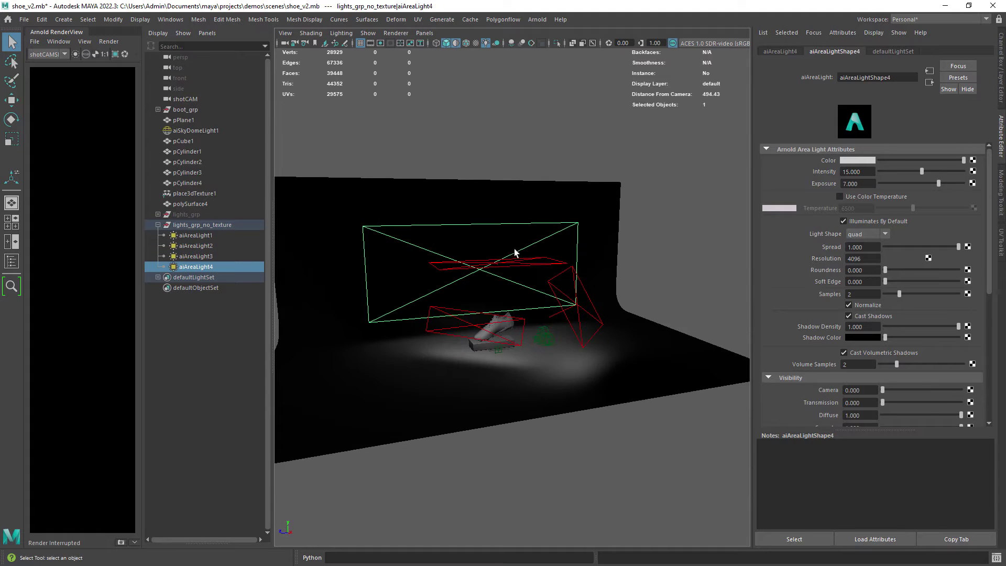
scroll(514, 251, up, 1)
Hide aiAreaLight2, aiAreaLight3 and aiAreaLight4 in lights_grp_no_texture, and close the light attributes after checking aiAreaLight1.
drag(224, 246, 223, 254)
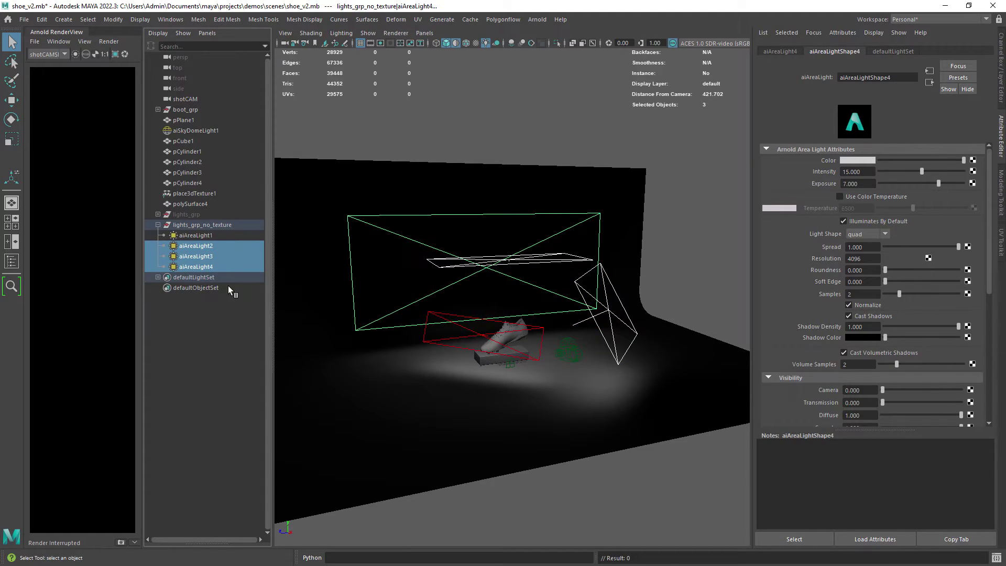
key(ctrl+h)
alt+right_drag(444, 284, 483, 384)
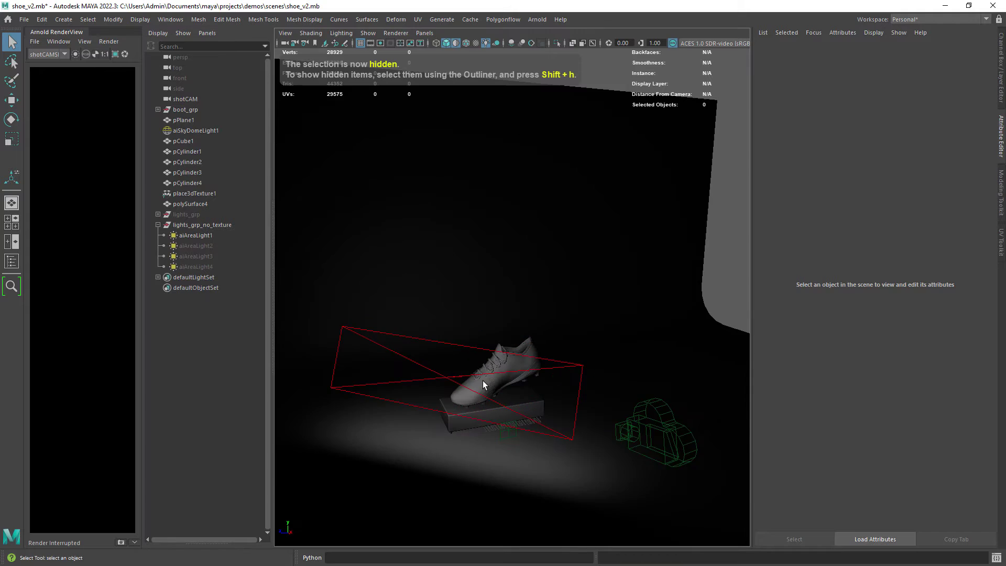
alt+drag(483, 383, 470, 330)
click(499, 352)
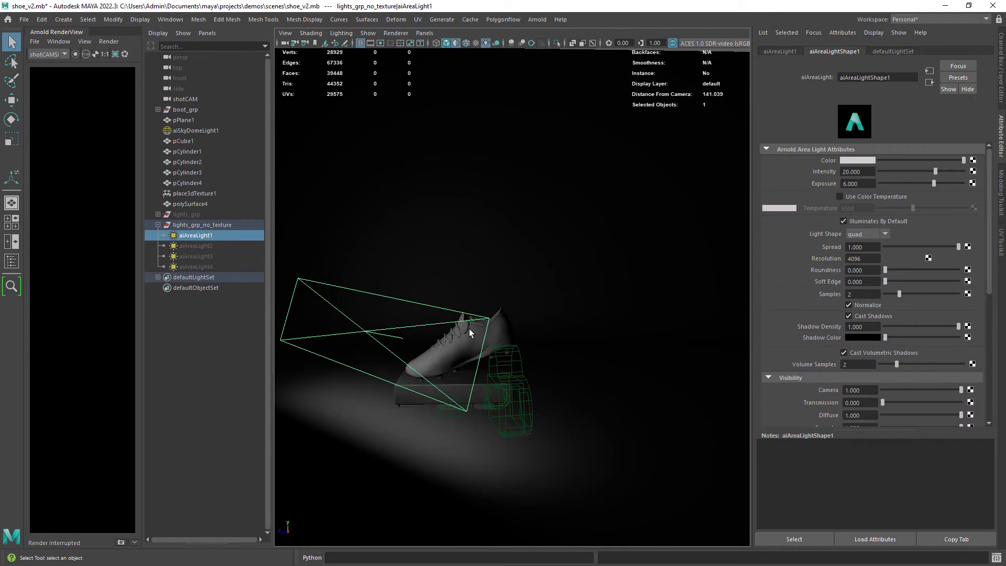
click(569, 252)
click(1001, 137)
Enlarge the Arnold RenderView and render the shoe through shotCAMShape with only the untextured aiAreaLight1 lighting it.
drag(143, 283, 629, 292)
scroll(849, 309, up, 3)
key(space)
drag(625, 158, 323, 152)
key(space)
scroll(682, 309, down, 5)
drag(323, 252, 633, 284)
click(579, 54)
click(70, 54)
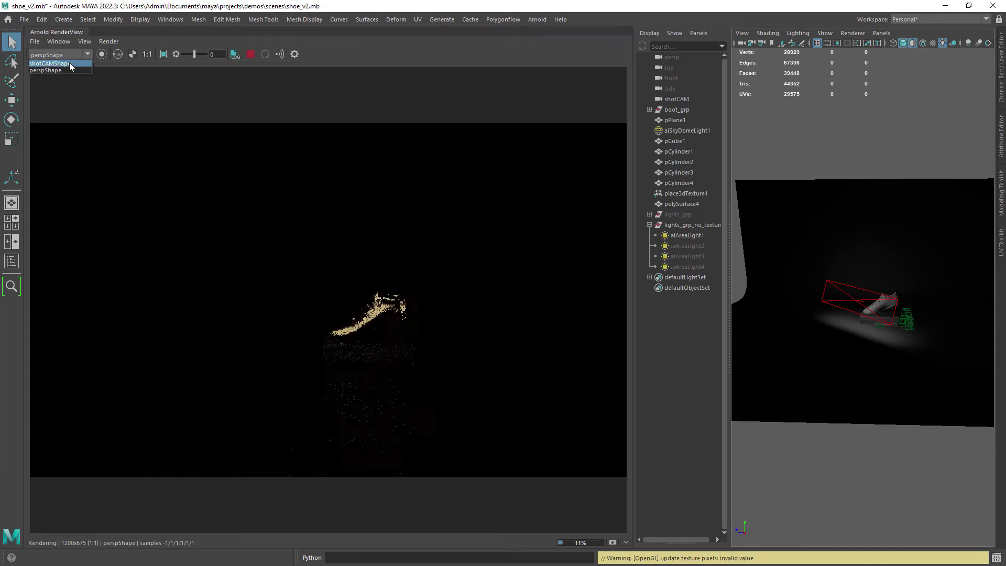
click(69, 65)
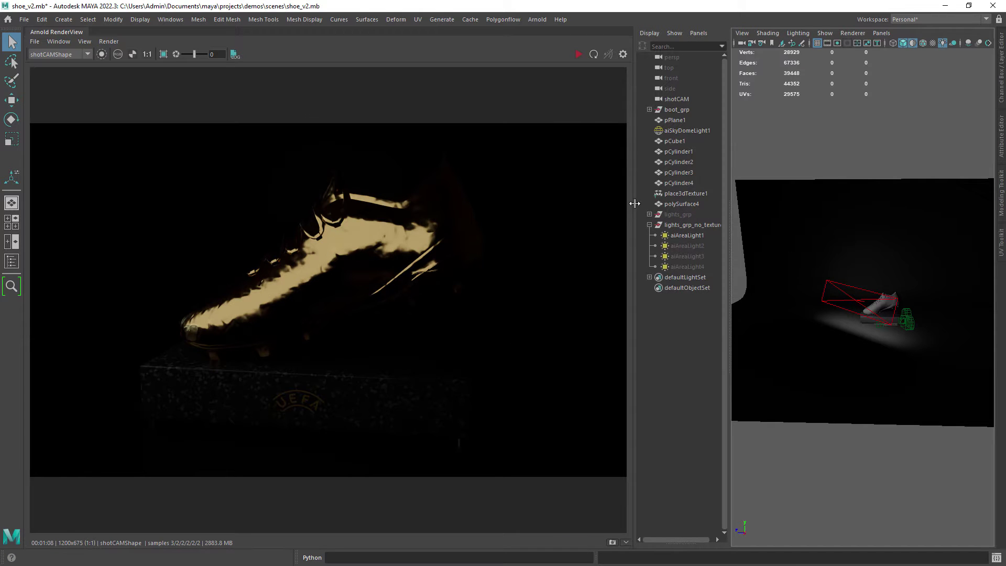
drag(635, 204, 520, 216)
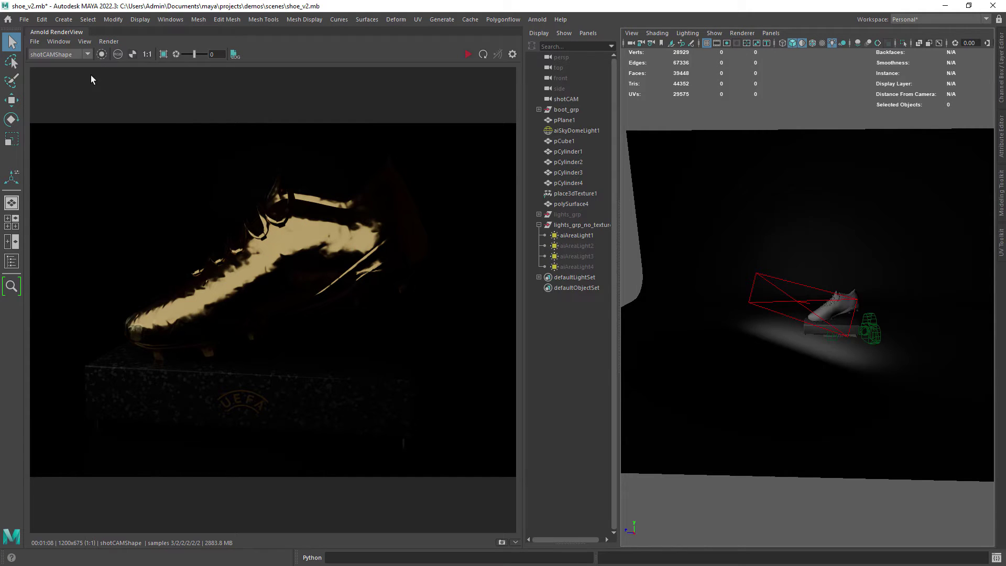
click(85, 42)
Hide aiAreaLight1 in the lights_grp_no_texture group.
drag(523, 194, 475, 199)
alt+drag(760, 299, 718, 314)
scroll(666, 288, up, 2)
click(535, 237)
key(ctrl+h)
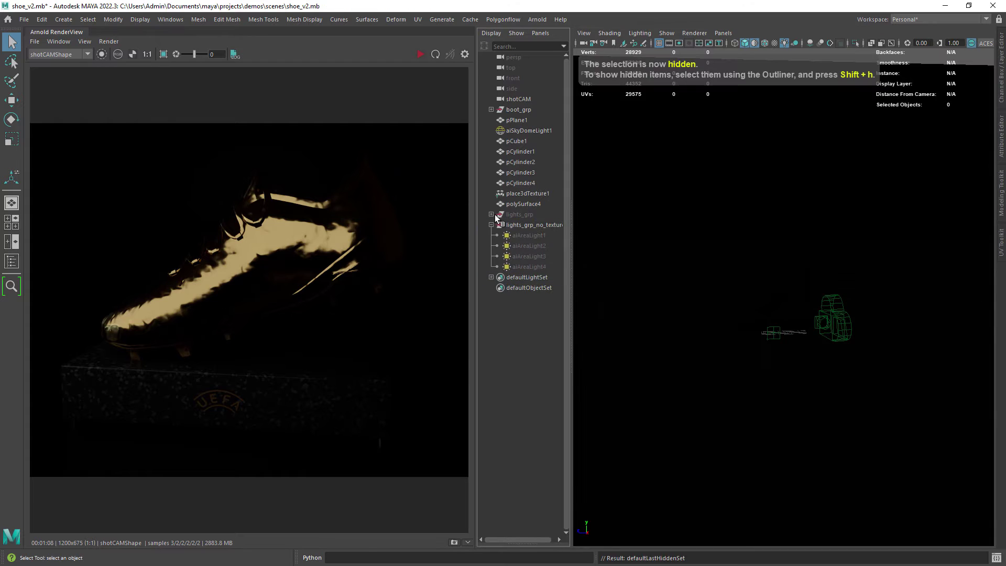
Show the lights_grp group and hide its aiAreaLight2, aiAreaLight3 and aiAreaLight4.
click(491, 215)
click(518, 215)
key(shift+h)
drag(528, 236, 538, 256)
scroll(755, 272, down, 4)
alt+drag(765, 270, 807, 247)
key(ctrl+h)
Examine the attributes of aiAreaLight1 in lights_grp.
click(530, 225)
scroll(733, 245, up, 3)
click(1001, 141)
scroll(668, 272, up, 4)
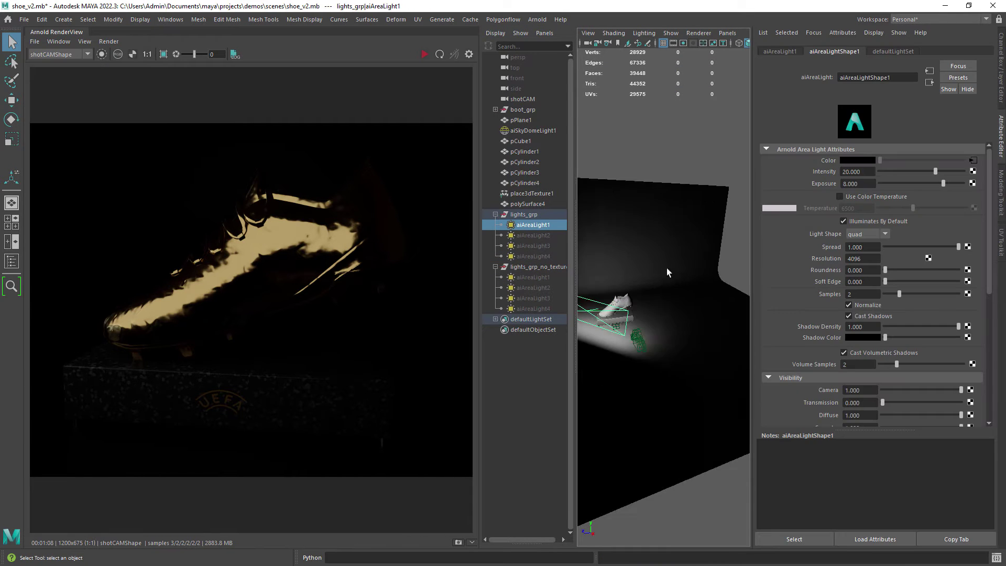
double_click(841, 258)
click(841, 152)
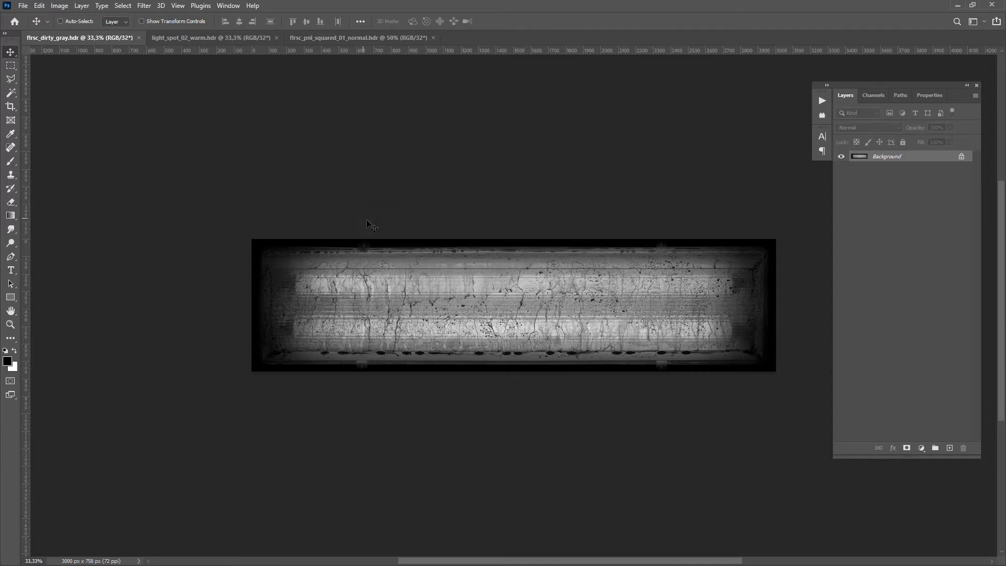
In Photoshop, zoom in on flrsc_dirty_gray.hdr and shift its exposure with the Exposure adjustment to inspect the light texture's range.
alt+scroll(456, 293, up, 3)
click(59, 5)
mouse_move(72, 32)
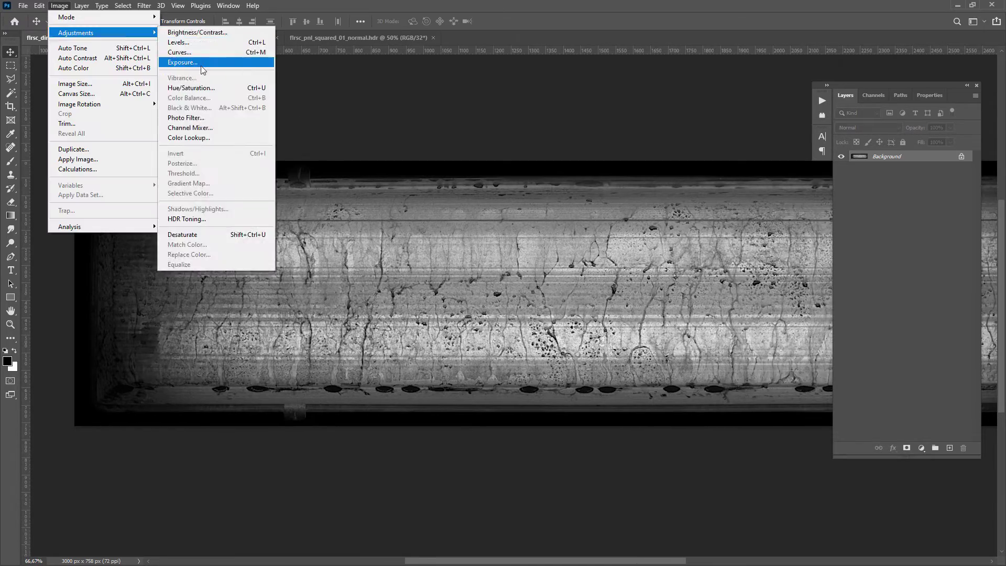
click(200, 63)
drag(199, 183, 301, 181)
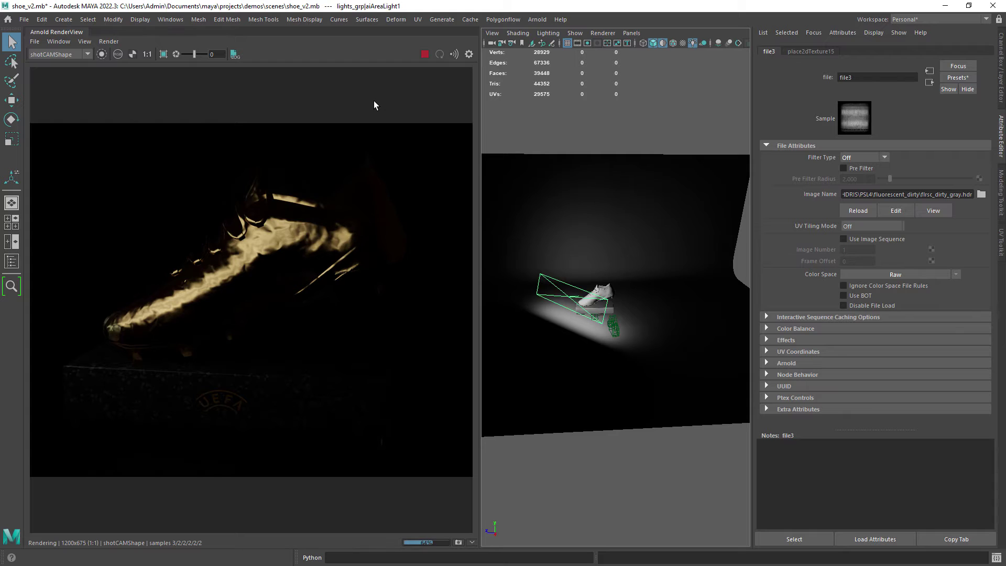
Back in Maya, show the render snapshots and alternate between Snapshot_09 and Snapshot_10.
click(472, 543)
click(269, 504)
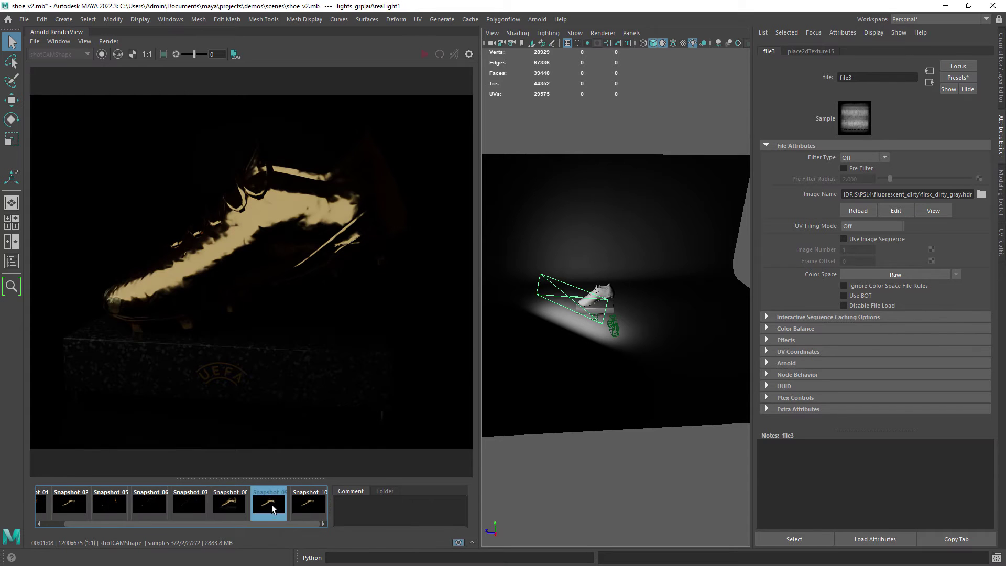
click(303, 511)
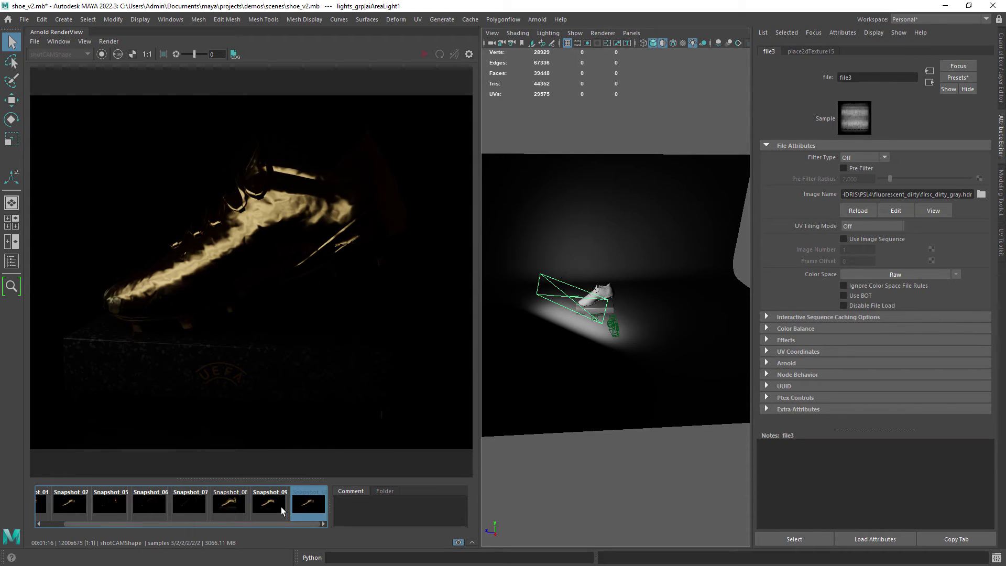
click(282, 511)
click(303, 511)
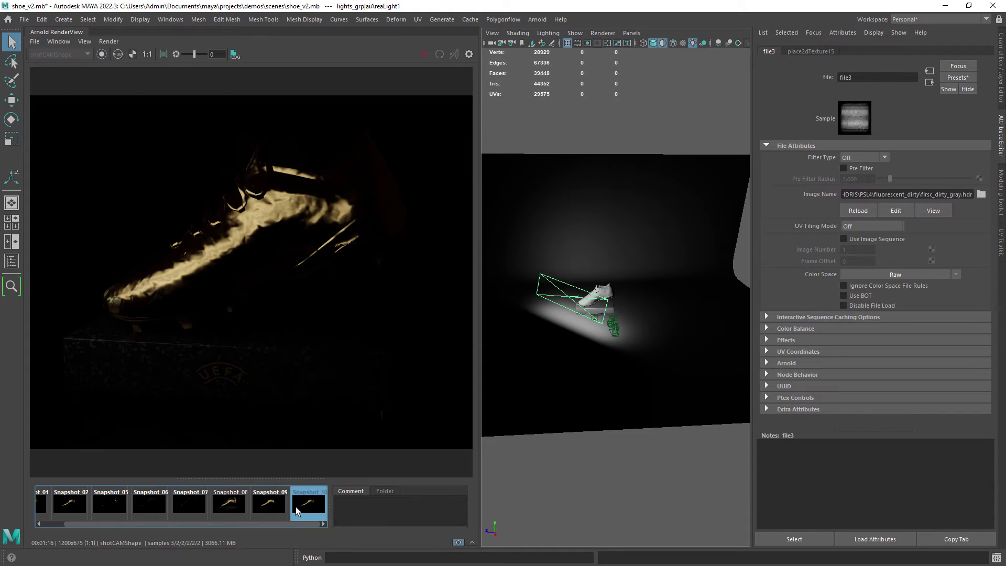
Wipe between Snapshot_09 and Snapshot_10 with the A/B divider, then collapse the snapshot strip.
click(274, 507)
right_click(273, 509)
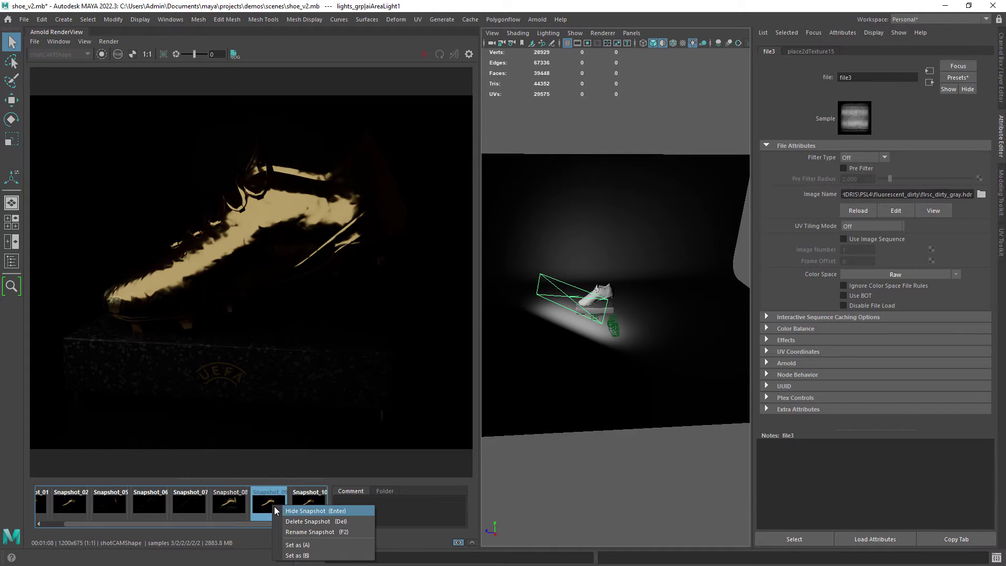
click(299, 532)
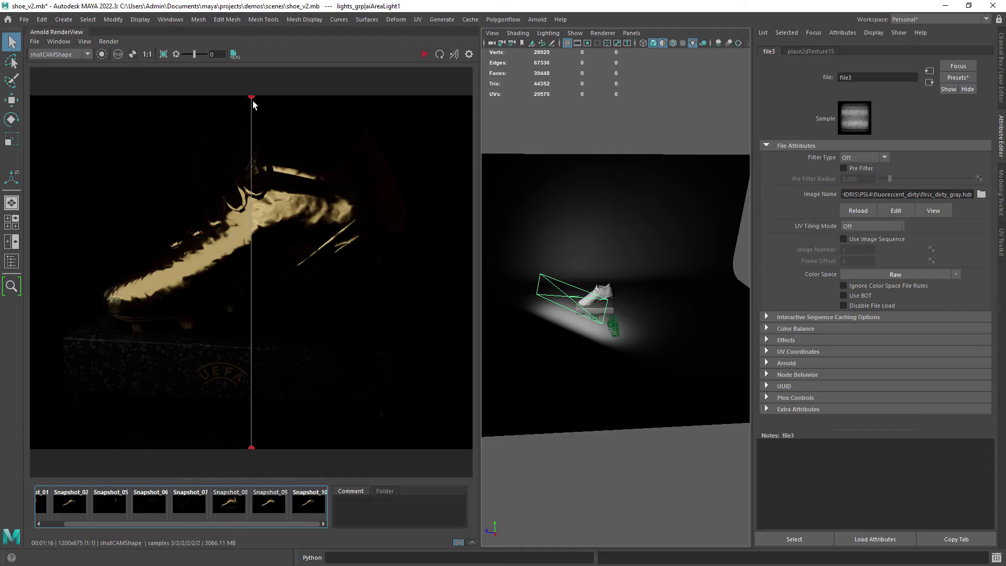
drag(253, 105, 130, 351)
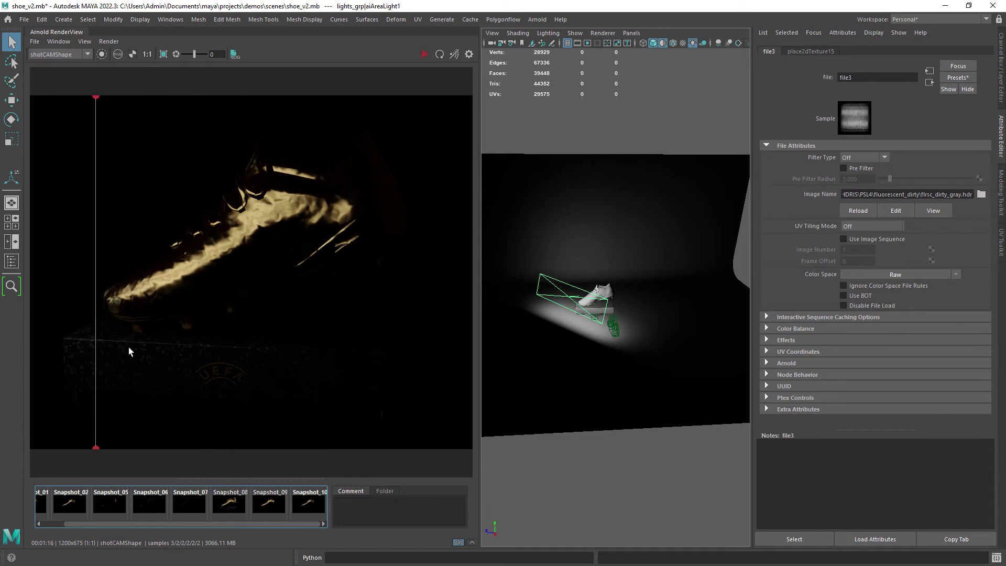
click(304, 502)
click(304, 502)
click(471, 544)
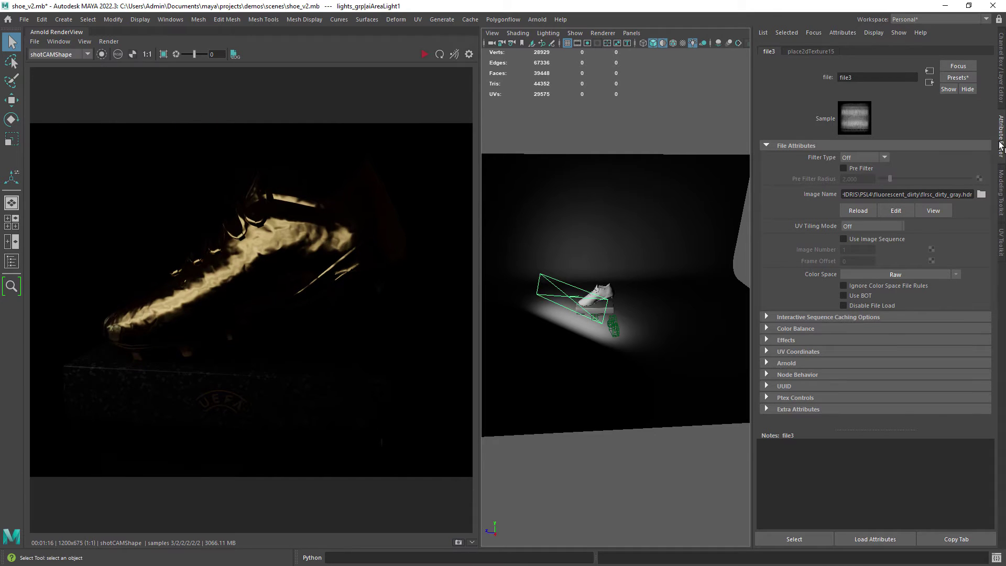
Render the shoe with only aiAreaLight2 of lights_grp_no_texture visible and store the render as a snapshot.
click(1001, 141)
click(545, 287)
key(f)
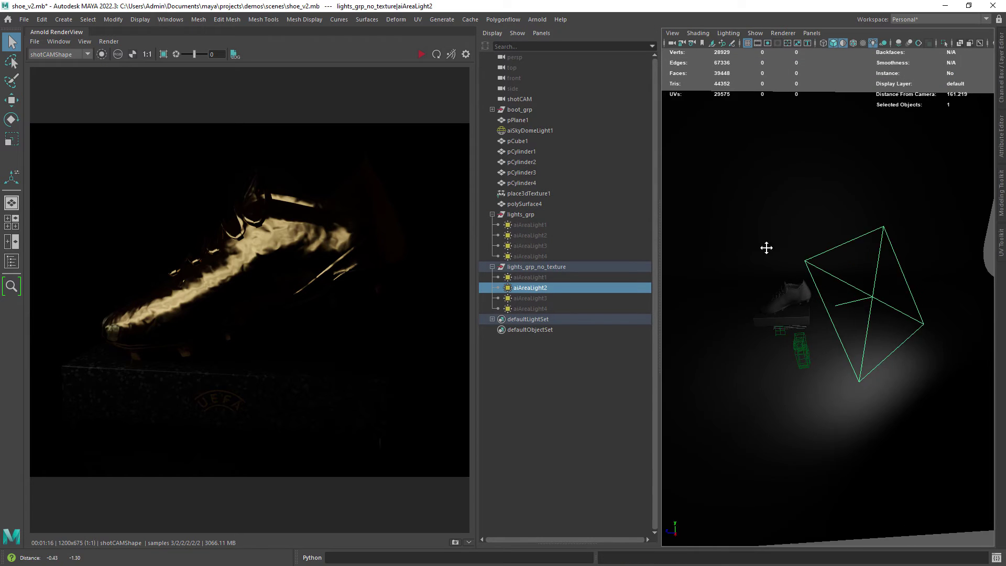
click(422, 54)
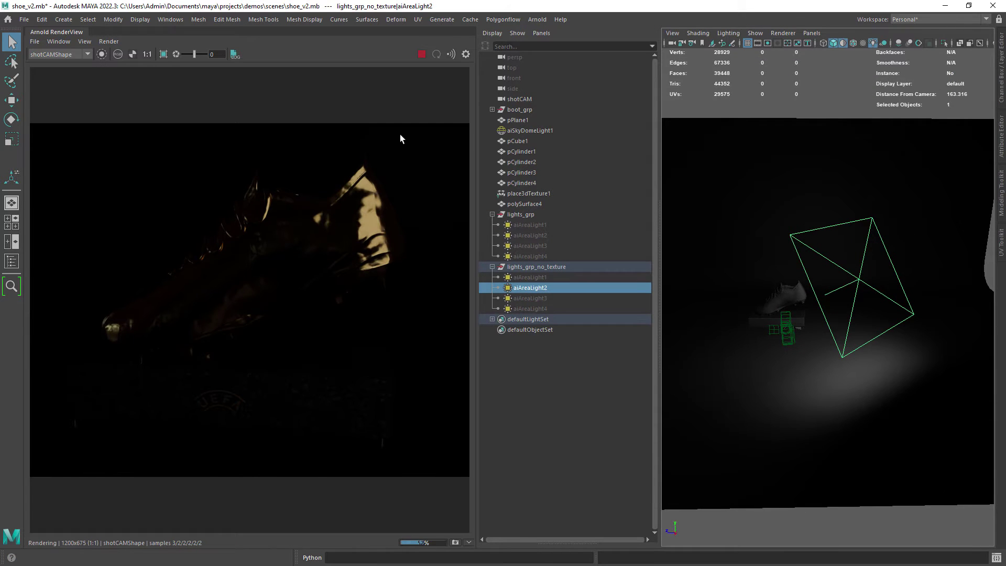
click(455, 543)
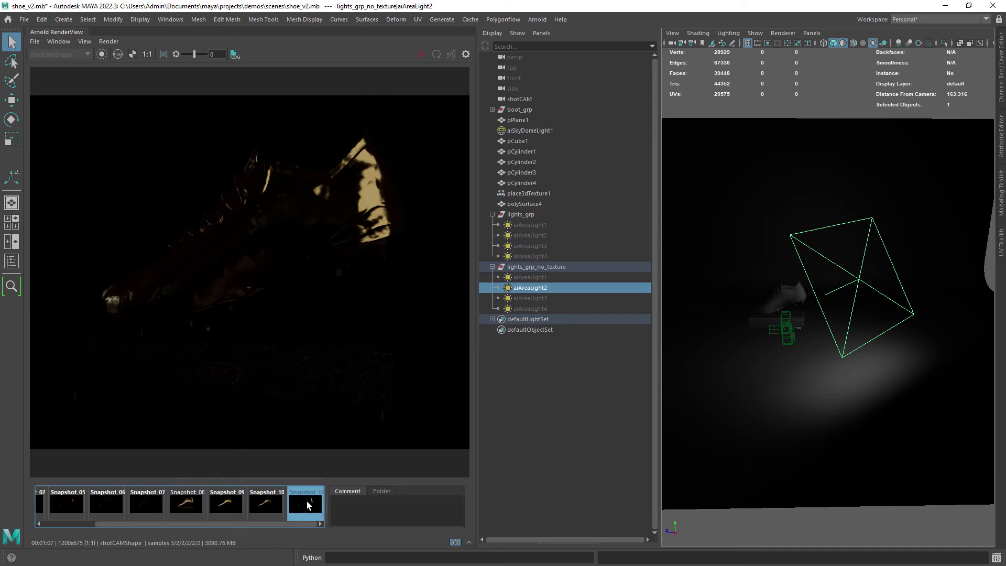
Hide aiAreaLight2 of lights_grp_no_texture and show aiAreaLight2 of lights_grp in its place.
click(456, 543)
key(ctrl+h)
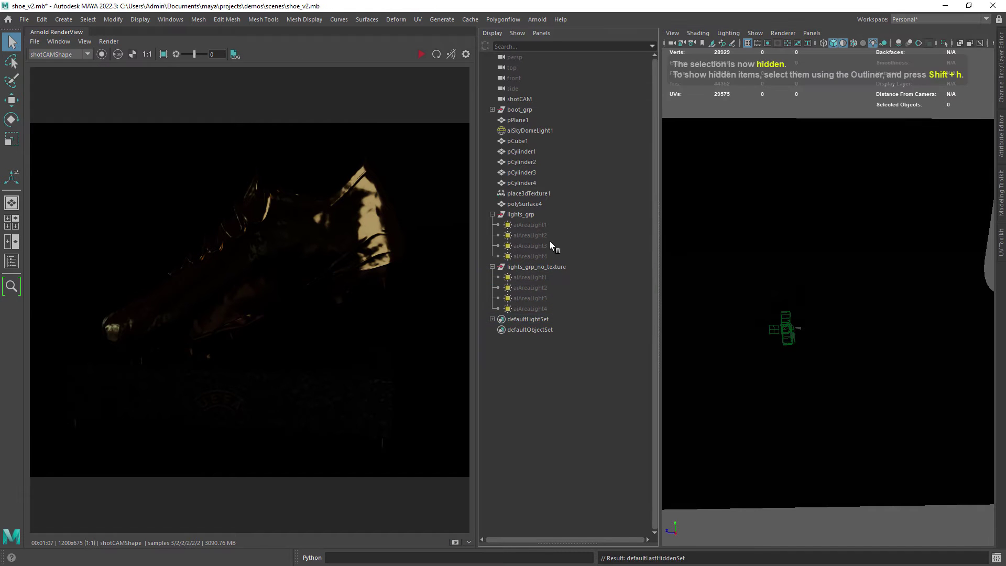
click(547, 237)
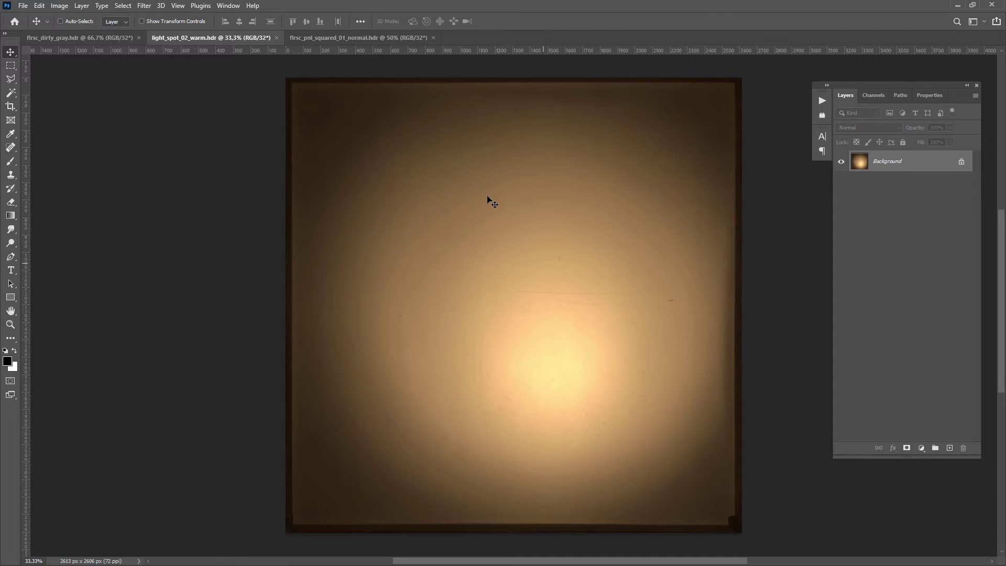
In Photoshop, shift the exposure of light_spot_02_warm.hdr with the Exposure adjustment to inspect the light texture's range.
click(59, 5)
mouse_move(74, 32)
click(178, 59)
mouse_move(198, 182)
mouse_down()
mouse_move(189, 182)
mouse_move(228, 184)
mouse_move(205, 183)
mouse_up()
click(314, 167)
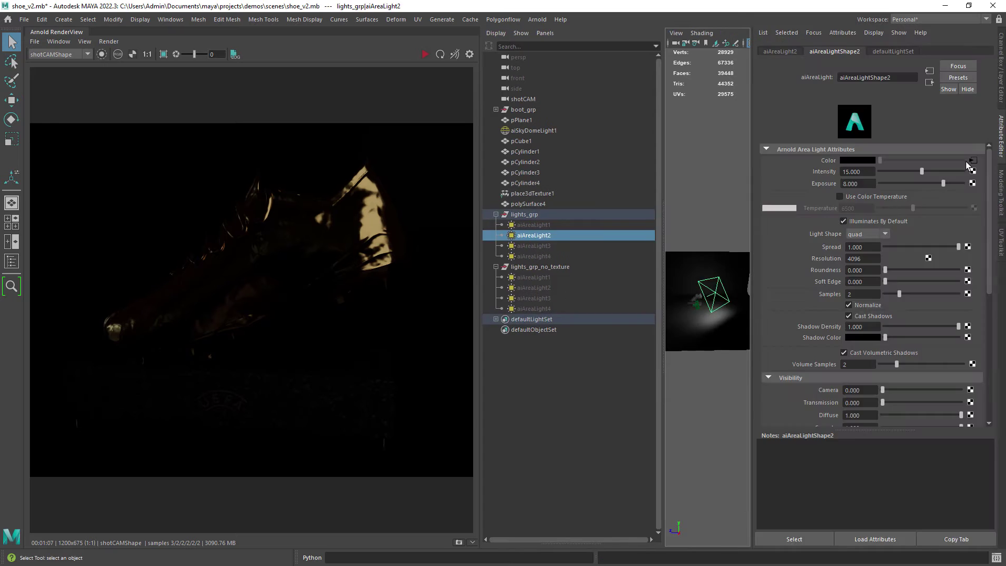
Back in Maya, open the Color texture of aiAreaLight2, render the shoe with this light and store a snapshot.
click(973, 161)
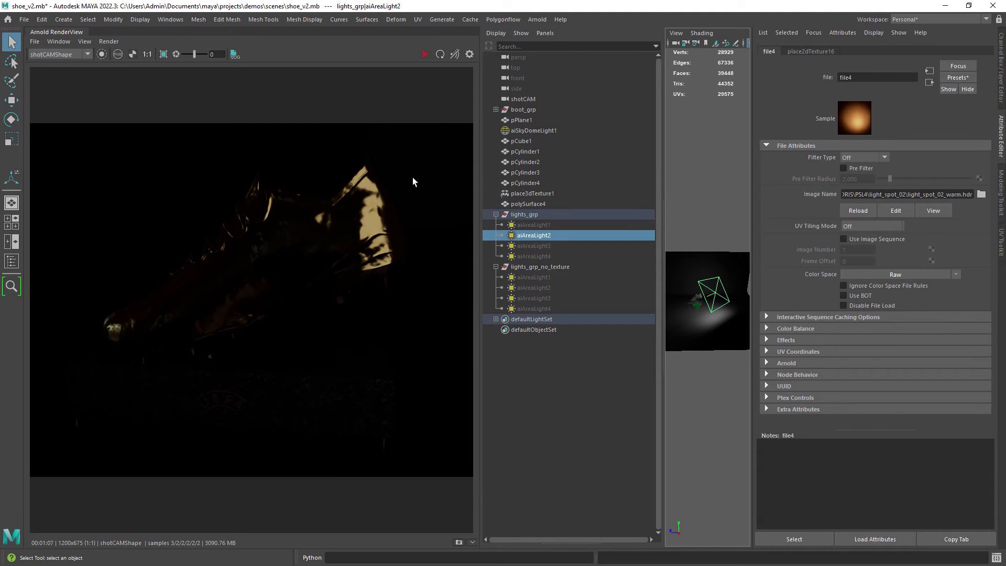
click(425, 55)
key(ctrl+a)
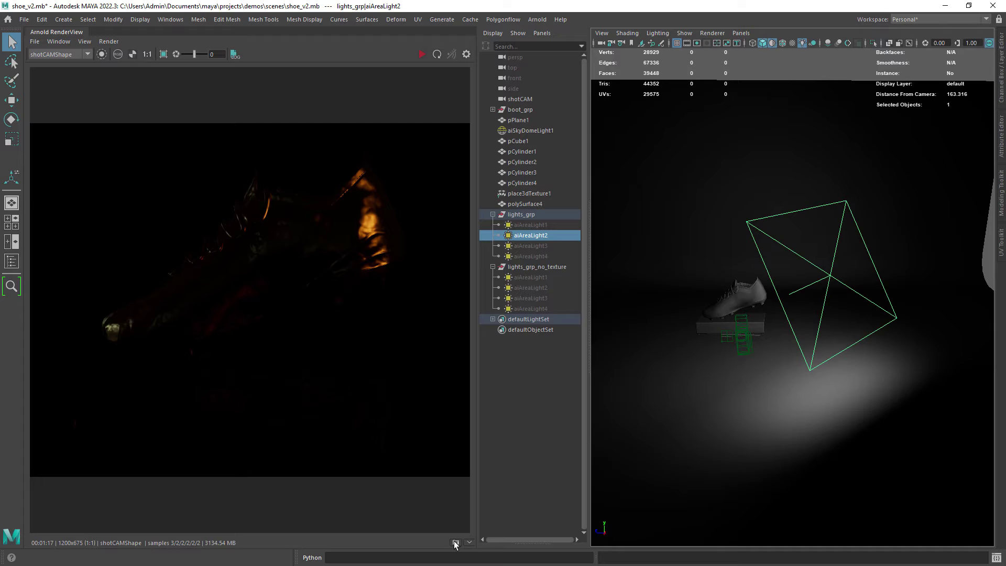
click(468, 542)
Alternate between Snapshot_11 and Snapshot_12 to compare the untextured and textured aiAreaLight2, and collapse the snapshot strip.
click(276, 503)
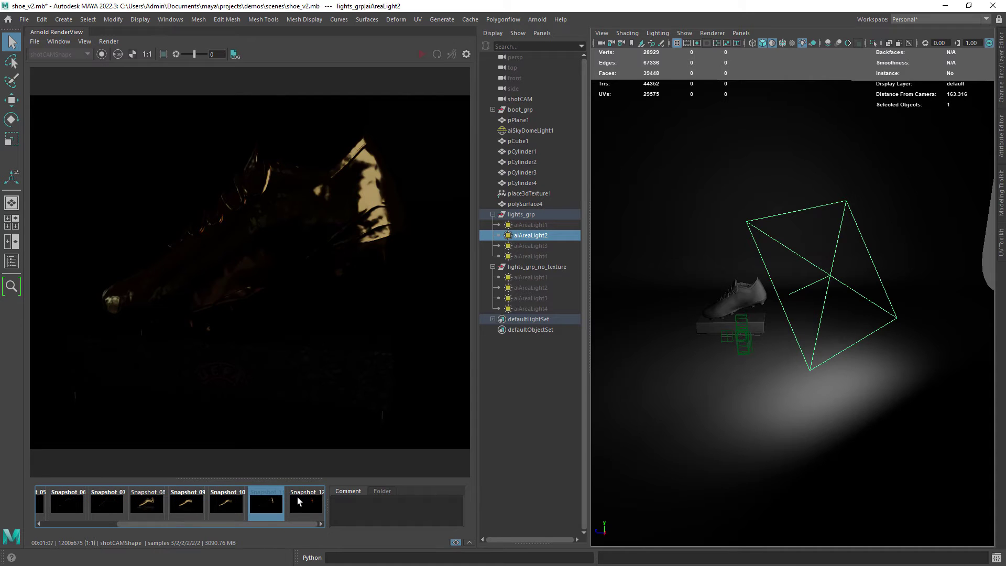
click(306, 497)
click(278, 497)
click(306, 506)
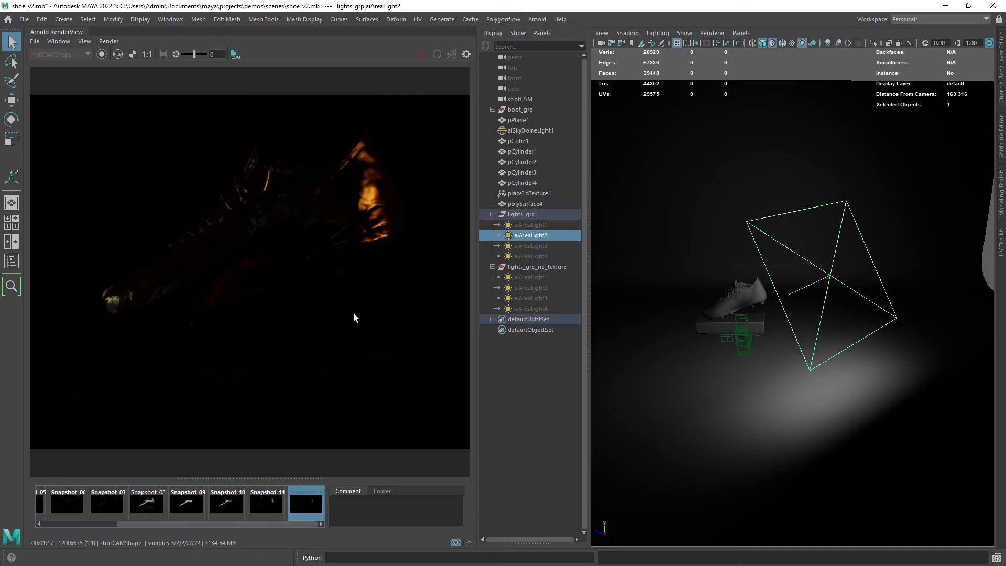
click(275, 502)
click(298, 503)
click(266, 503)
click(295, 502)
click(278, 503)
click(296, 502)
click(275, 500)
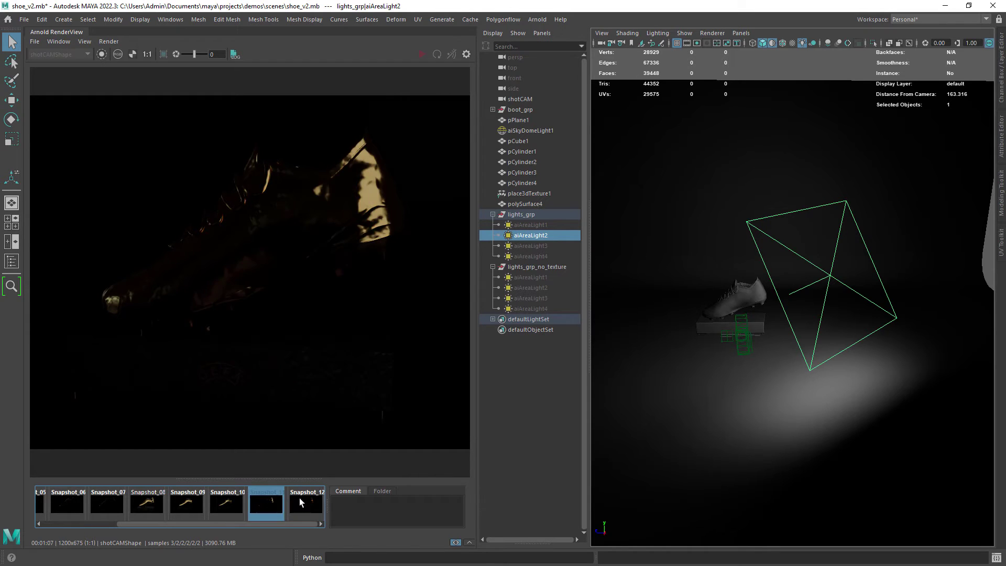
click(299, 498)
click(283, 497)
click(308, 503)
click(283, 502)
click(301, 501)
click(286, 502)
click(305, 502)
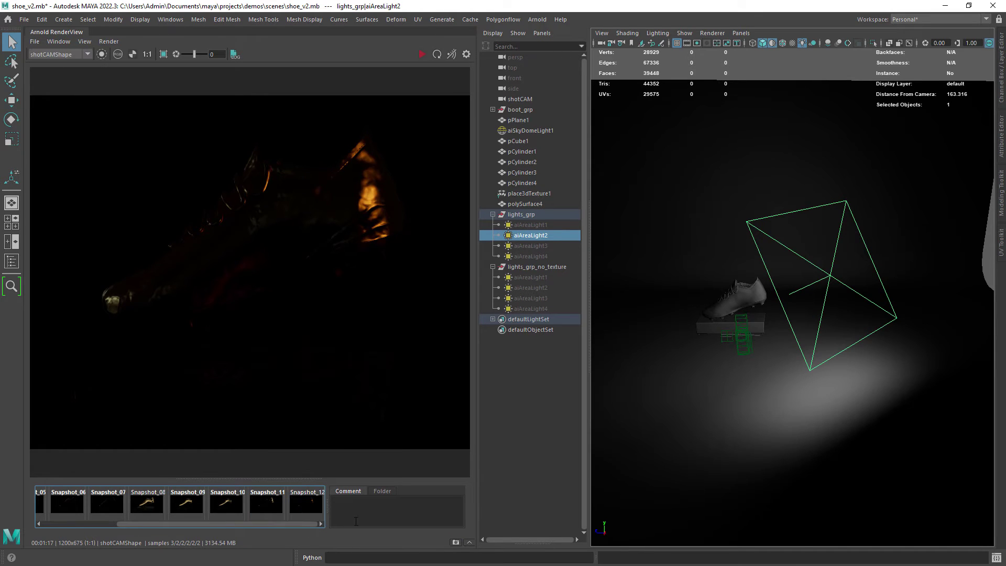
click(469, 542)
Render the shoe with only aiAreaLight3 of lights_grp_no_texture visible.
key(ctrl+h)
click(544, 297)
key(shift+h)
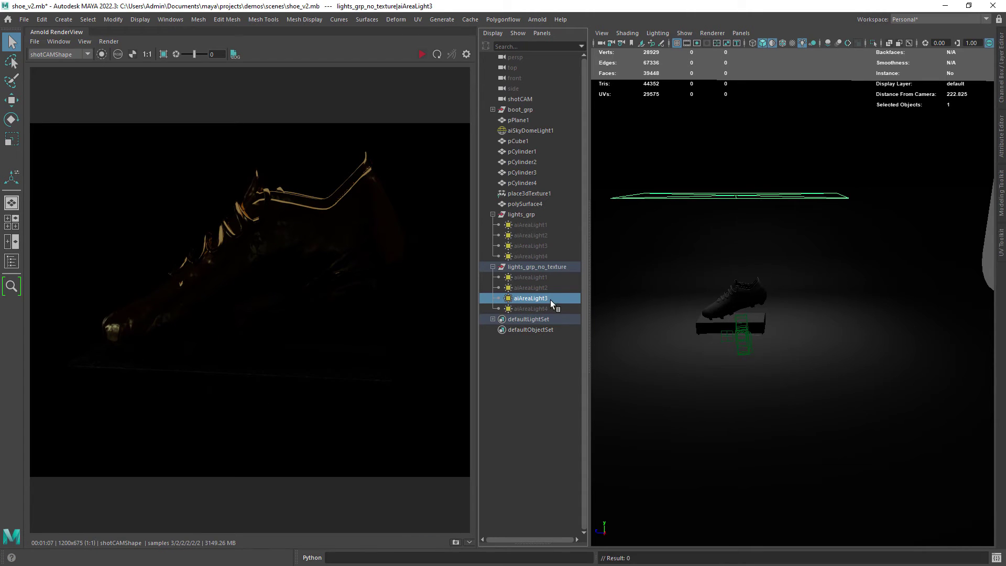
Hide the untextured aiAreaLight3, show aiAreaLight3 of lights_grp and open its attributes.
key(ctrl+h)
click(531, 245)
key(shift+h)
key(ctrl+a)
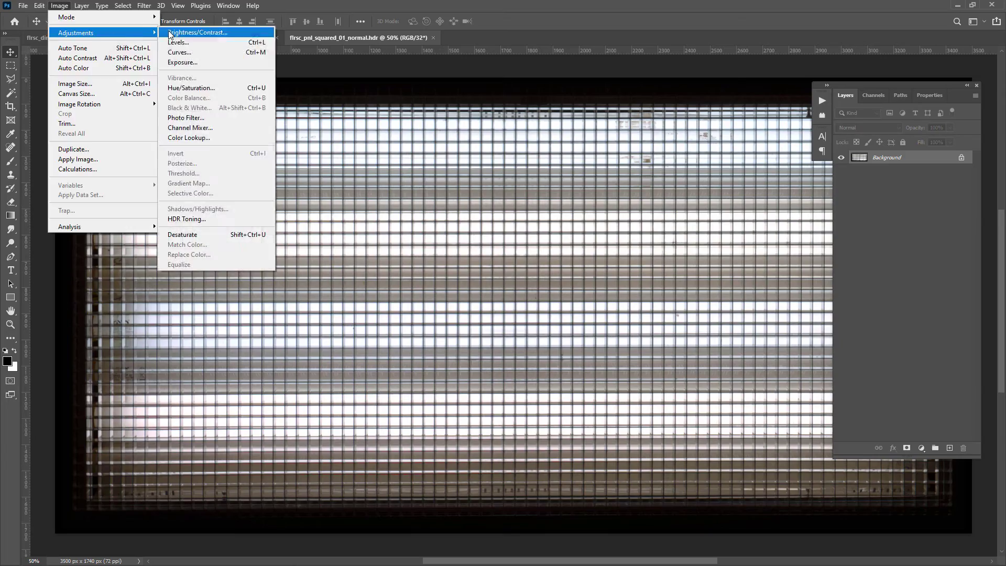
In Photoshop, shift the exposure of flrsc_pnl_squared_01_normal.hdr to inspect the panel texture, and return to Maya.
click(194, 67)
drag(164, 182, 197, 196)
key(alt+Tab)
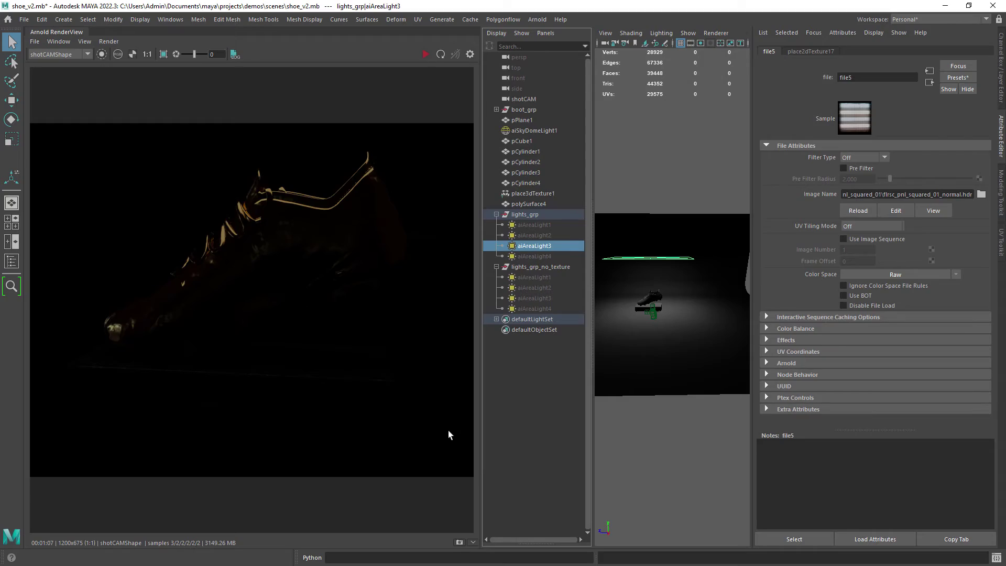
Render the shoe with the textured aiAreaLight3 of lights_grp and store the render as a snapshot.
click(425, 55)
key(ctrl+a)
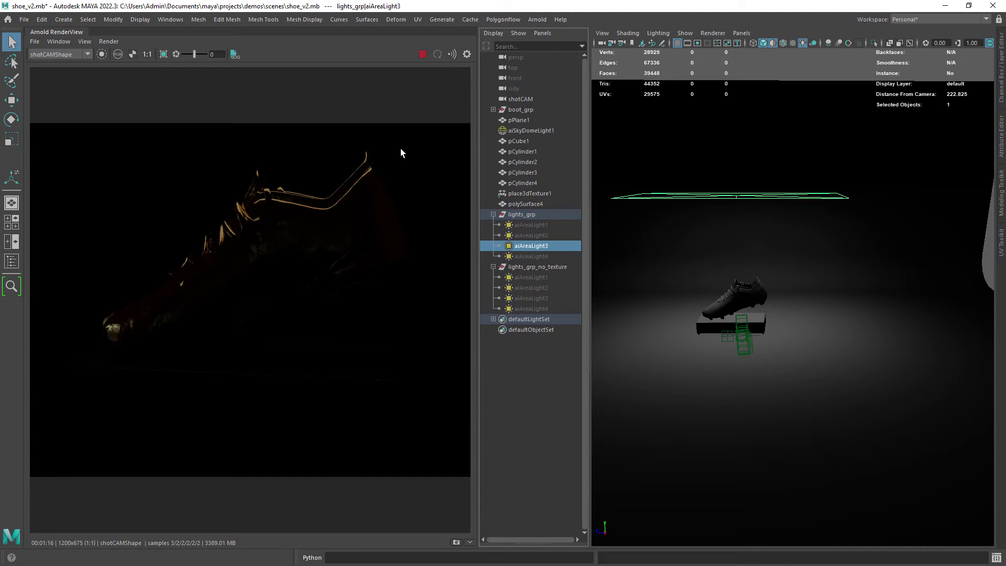
click(457, 542)
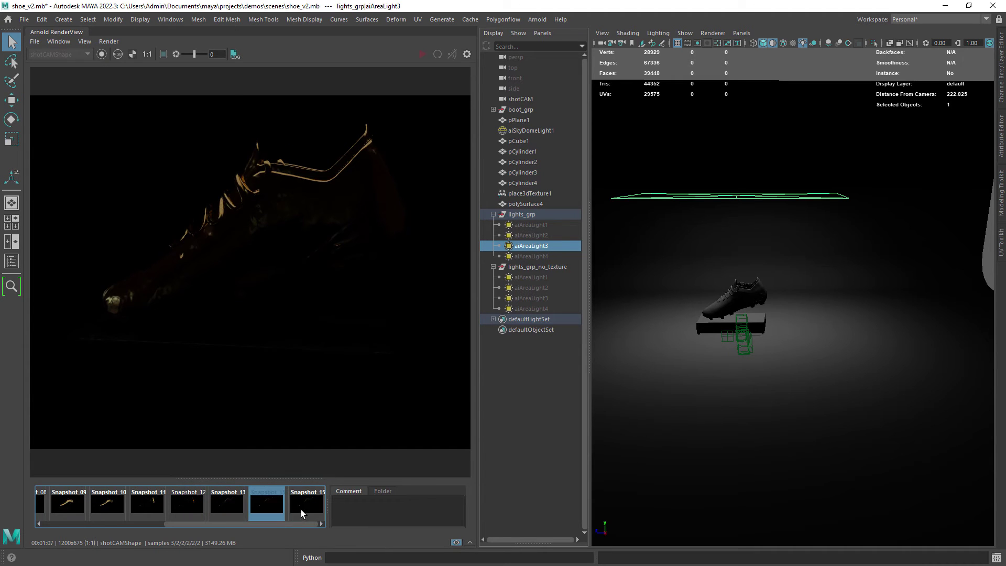
Alternate between Snapshot_14 and Snapshot_15 to compare the untextured and textured aiAreaLight3.
click(268, 504)
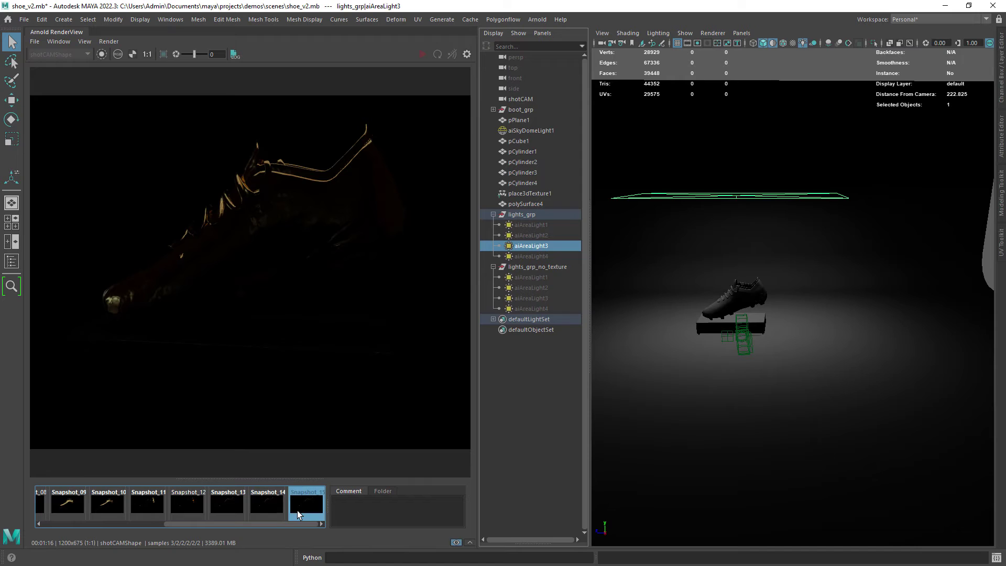
click(298, 512)
click(274, 502)
click(296, 504)
click(275, 501)
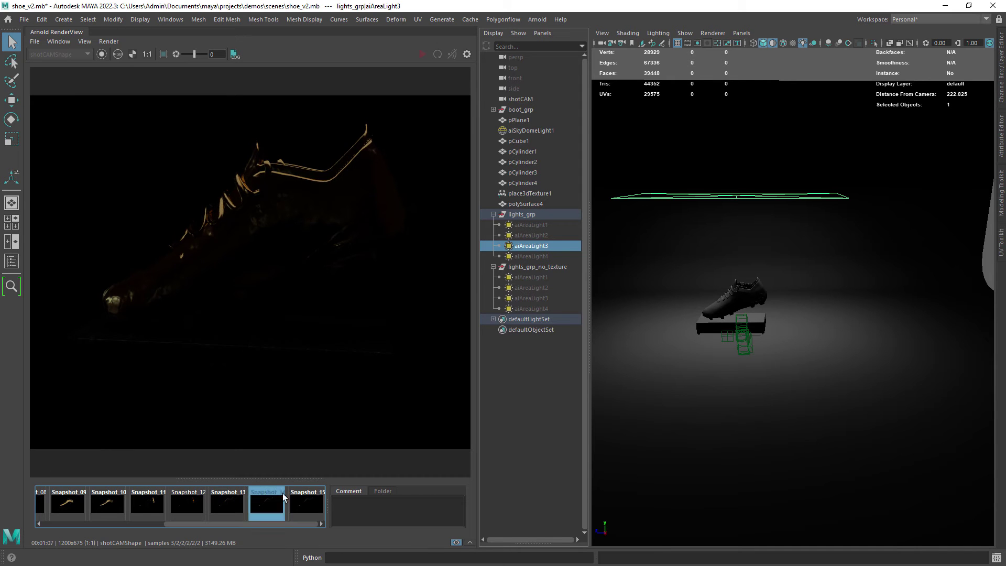
click(296, 504)
double_click(270, 502)
Render the shoe with only aiAreaLight4 of lights_grp_no_texture visible.
key(ctrl+h)
click(541, 309)
key(shift+h)
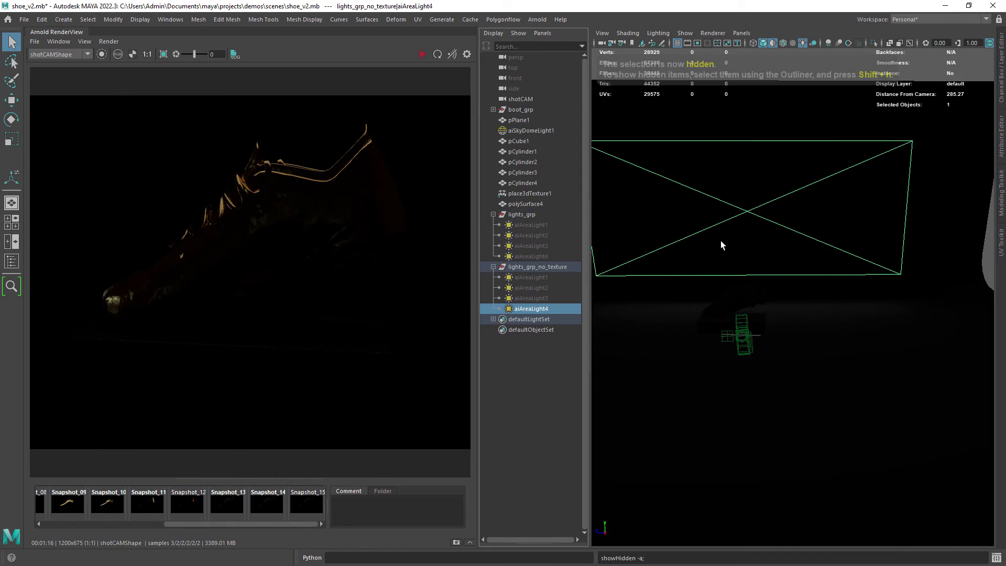
alt+drag(724, 271, 663, 209)
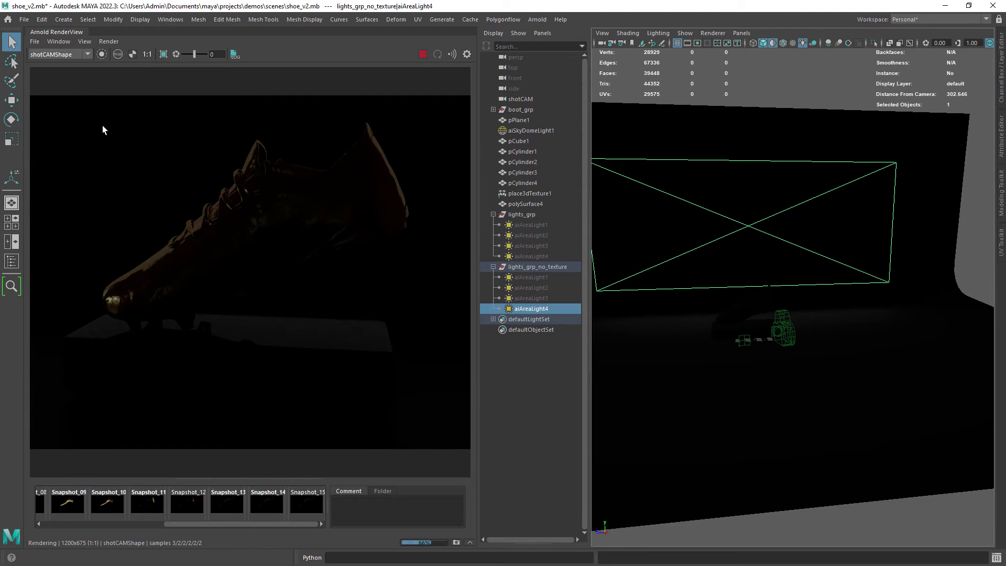
Hide the untextured aiAreaLight4, show aiAreaLight4 of lights_grp and open its file texture attributes.
key(ctrl+h)
click(531, 257)
key(shift+h)
click(1001, 136)
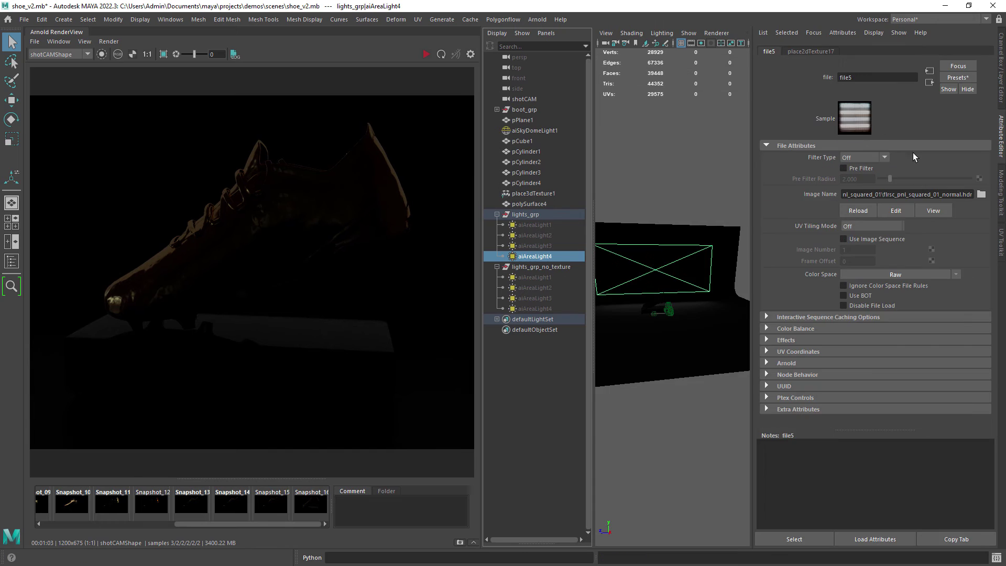
Close the attributes and render the shoe with only aiAreaLight4 of lights_grp visible.
click(1002, 136)
click(531, 245)
key(shift+h)
key(ctrl+h)
click(545, 256)
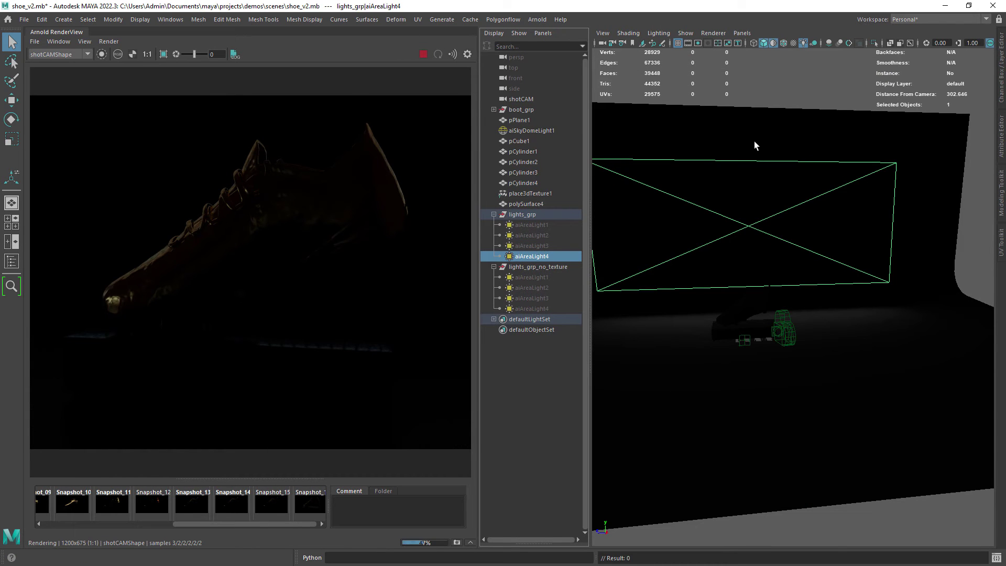
Alternate between Snapshot_16 and Snapshot_17 to compare the untextured and textured aiAreaLight4, and return to the live render.
drag(275, 524, 296, 525)
click(267, 504)
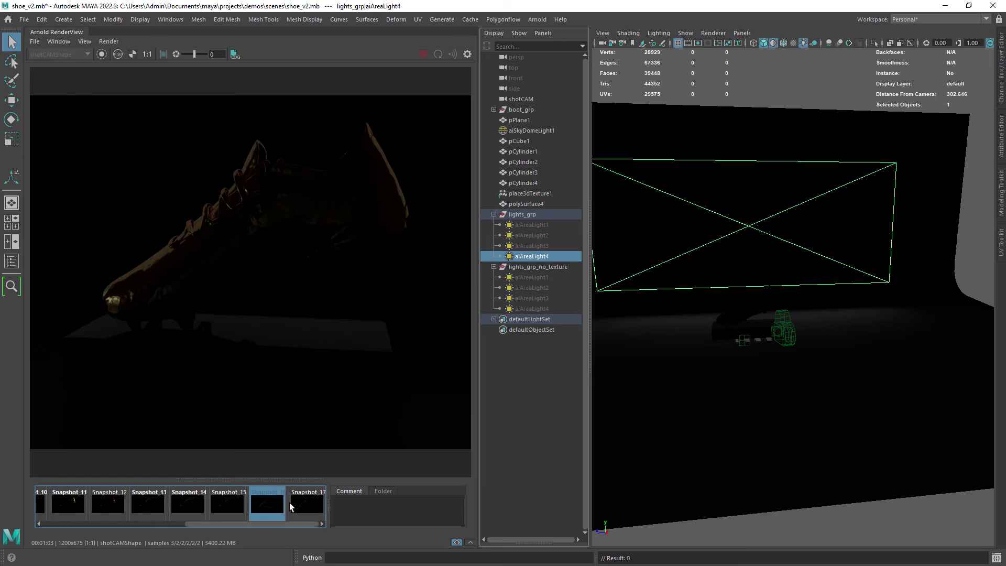
click(307, 503)
click(275, 504)
click(298, 504)
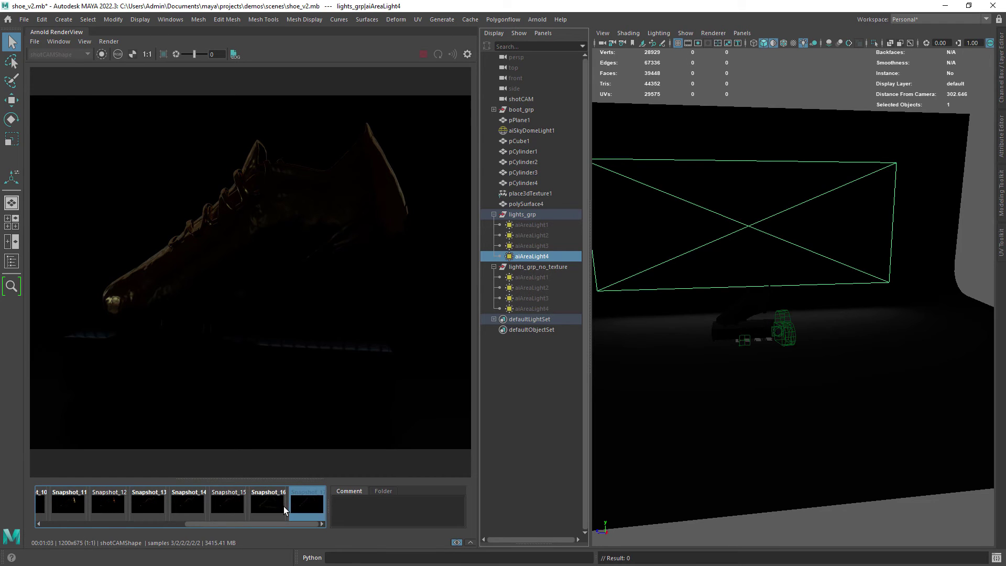
click(269, 508)
click(293, 508)
click(267, 504)
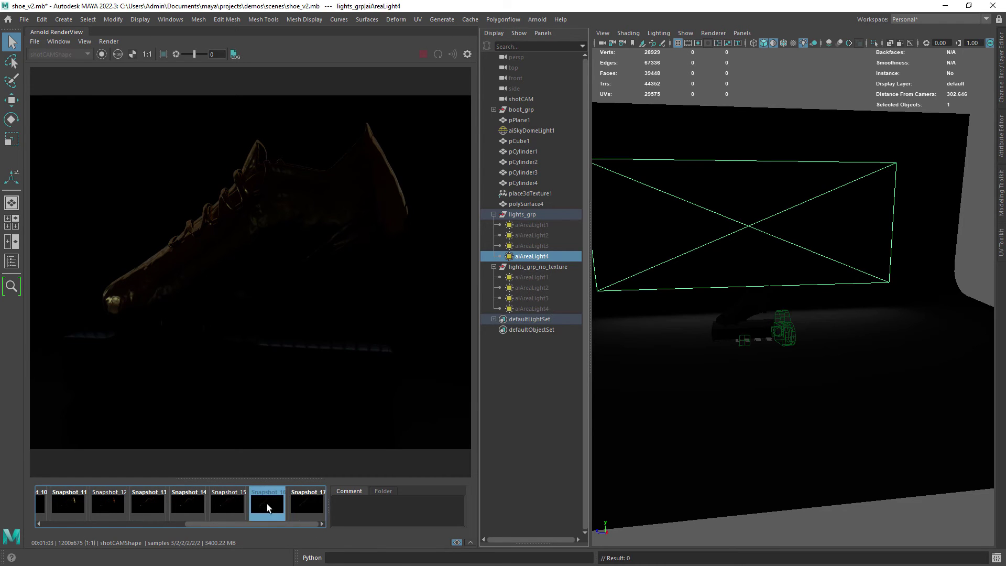
click(291, 506)
click(279, 509)
click(291, 506)
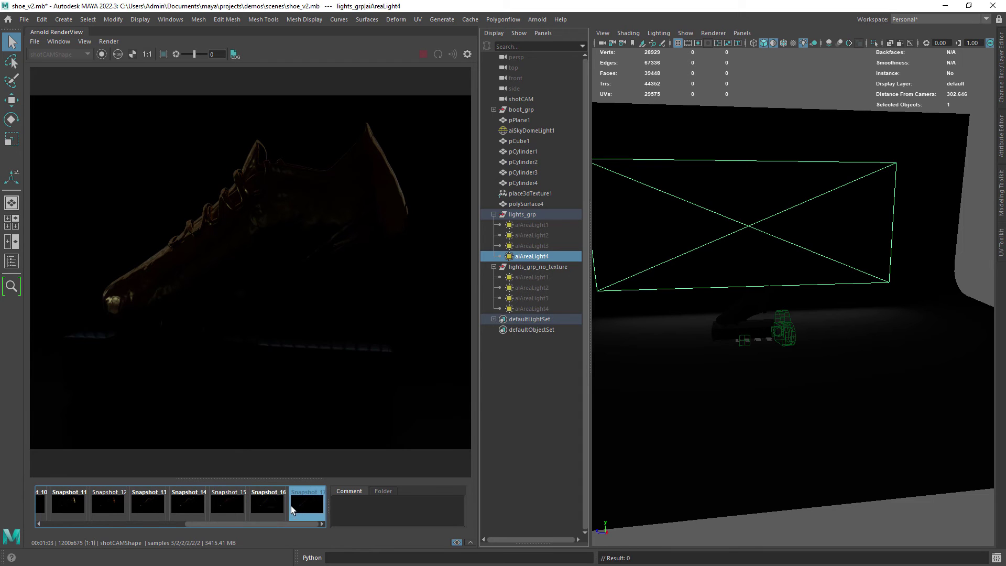
click(268, 506)
click(293, 505)
click(276, 508)
click(292, 506)
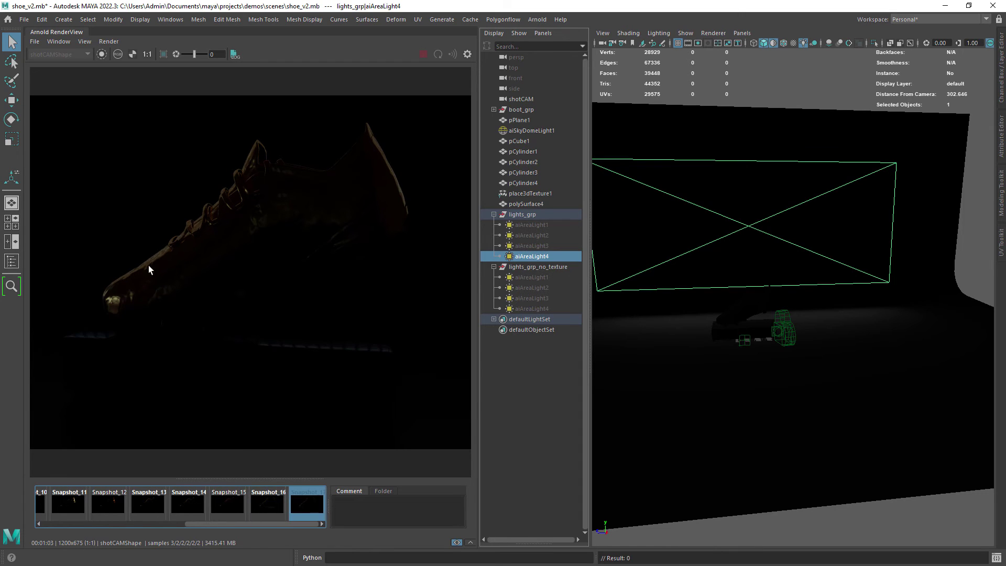
click(457, 542)
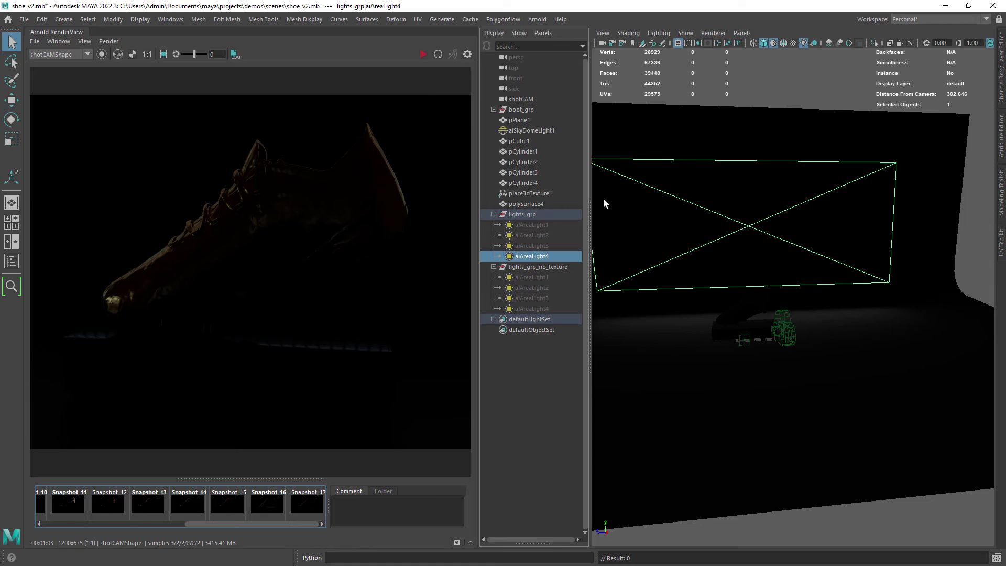
Unhide all four area lights in both groups and leave only lights_grp_no_texture visible.
drag(485, 251, 858, 246)
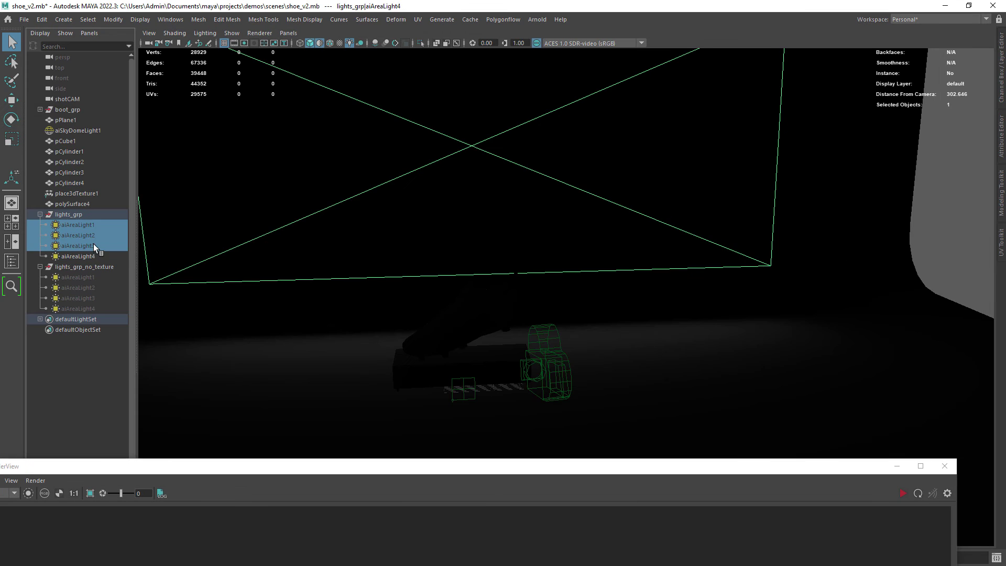
drag(78, 277, 96, 309)
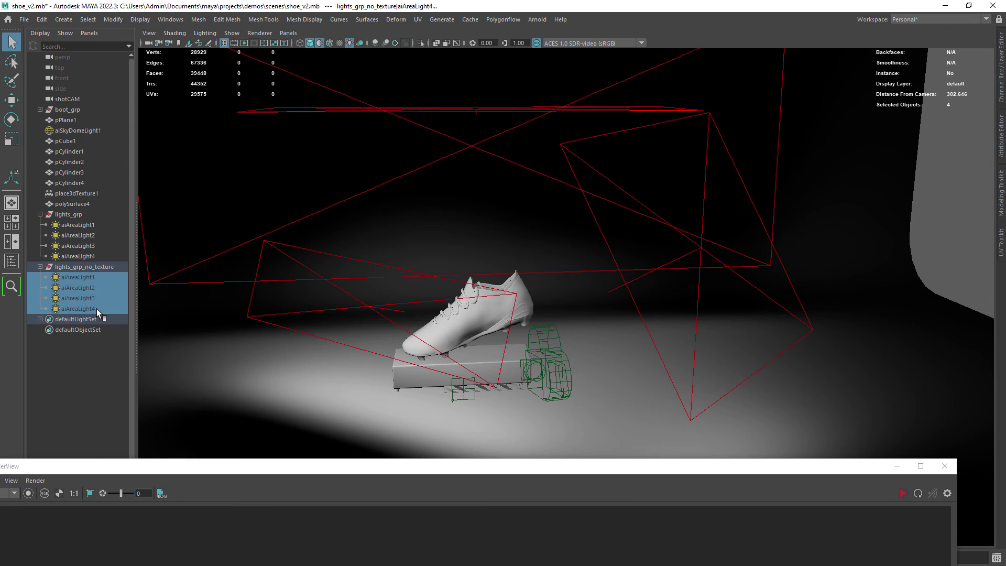
click(84, 267)
key(ctrl+h)
key(shift+h)
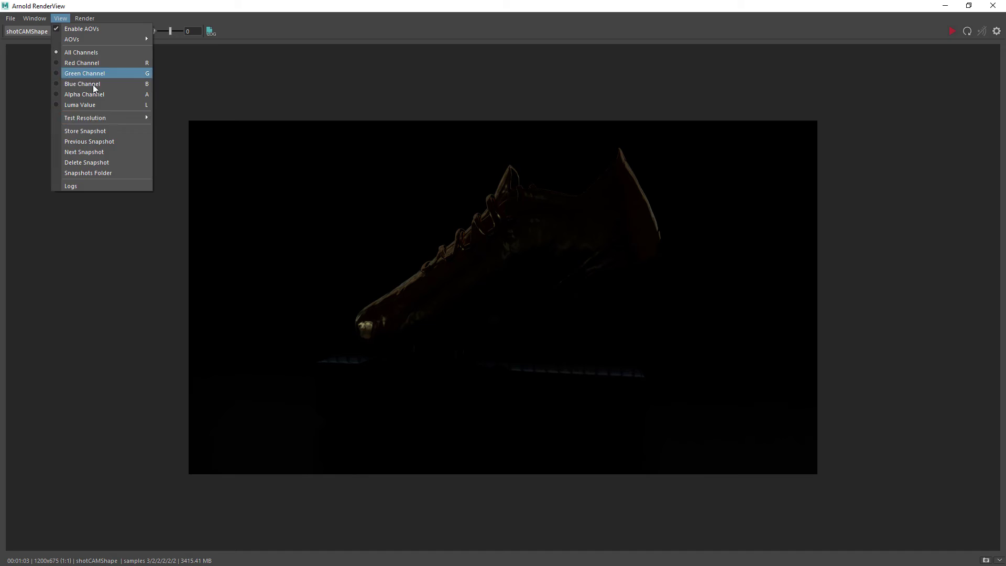
Render the shoe at 1920x1080 with all untextured lights and store the render as a snapshot.
click(951, 32)
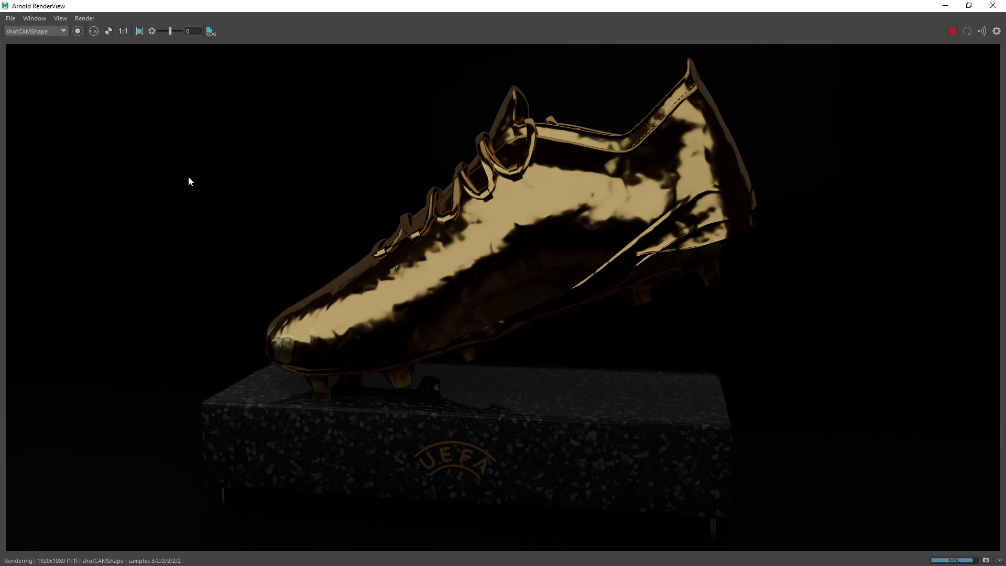
click(987, 560)
Hide lights_grp_no_texture, show lights_grp and render the shoe with all textured lights.
drag(680, 463, 676, 487)
key(ctrl+h)
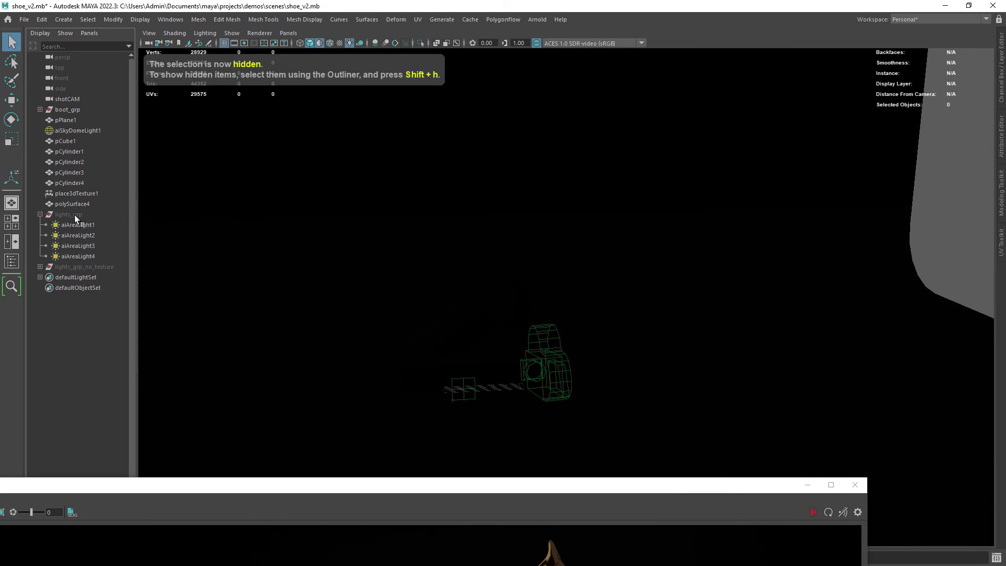
click(74, 215)
key(shift+h)
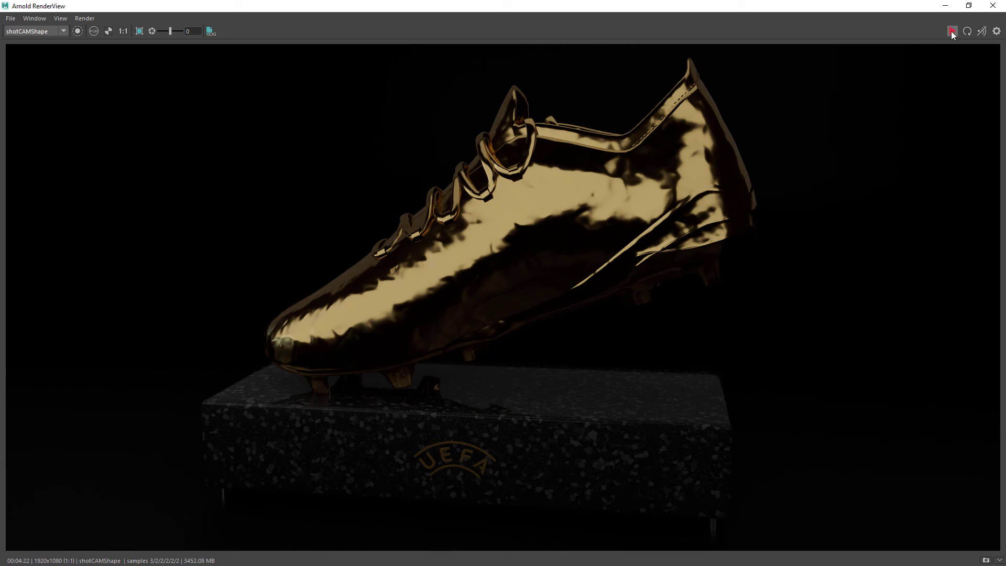
click(953, 32)
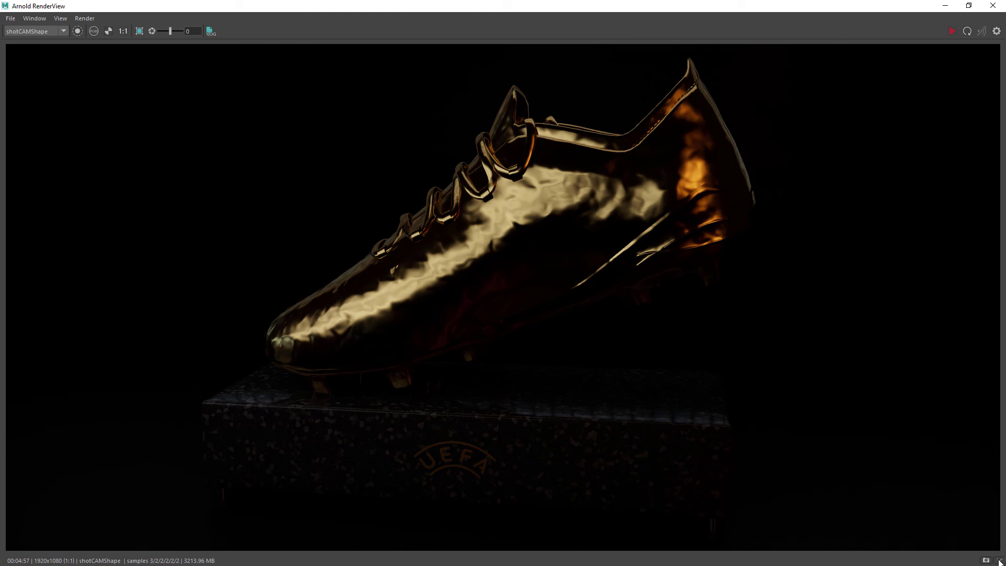
Show the render snapshots and switch between Snapshot_18 and Snapshot_19.
click(1001, 560)
click(634, 524)
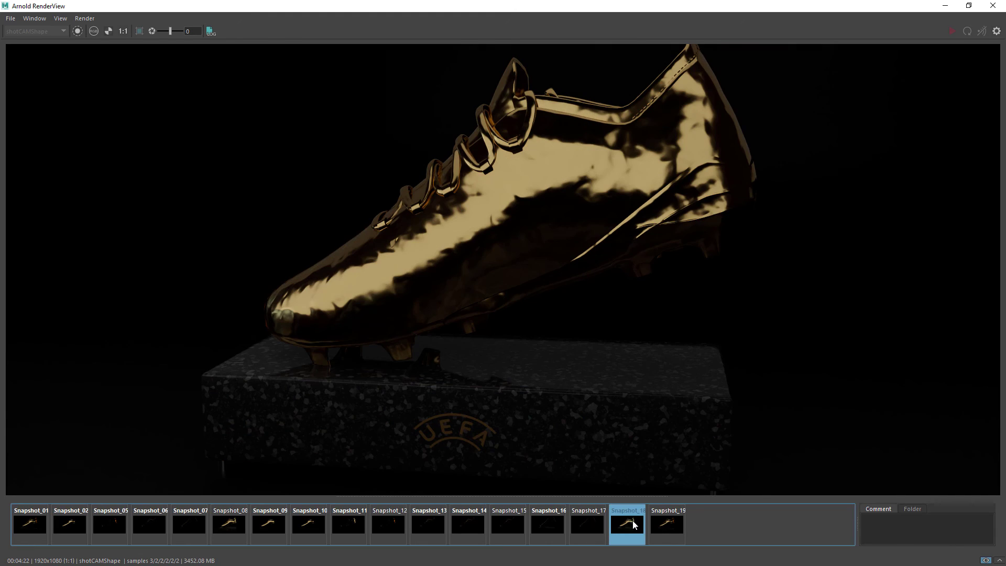
click(655, 524)
Set up an A/B comparison of Snapshot_18 and Snapshot_19, wipe across the shoe with the divider, and collapse the snapshot strip.
right_click(629, 523)
click(652, 505)
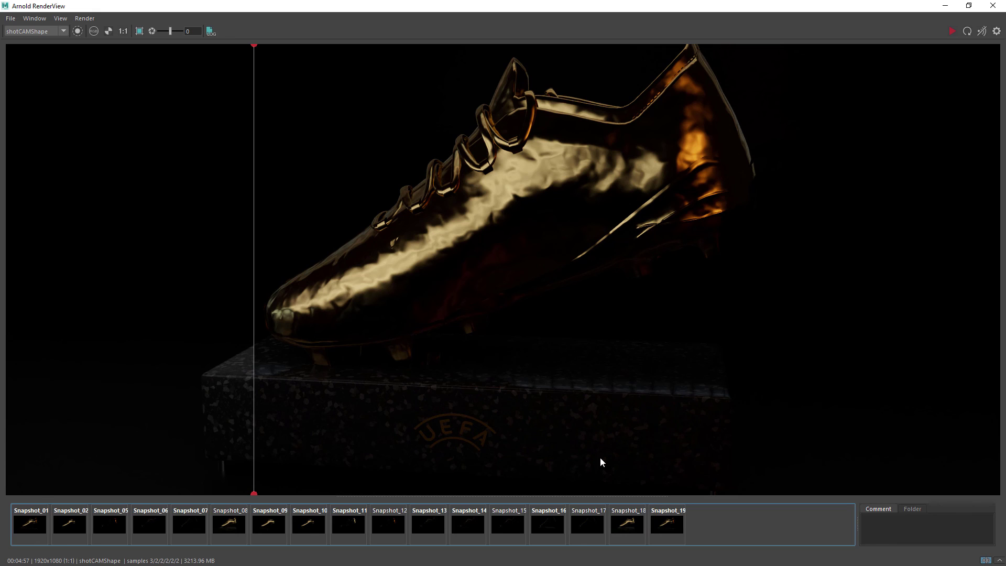
drag(253, 48, 516, 158)
drag(516, 73, 10, 298)
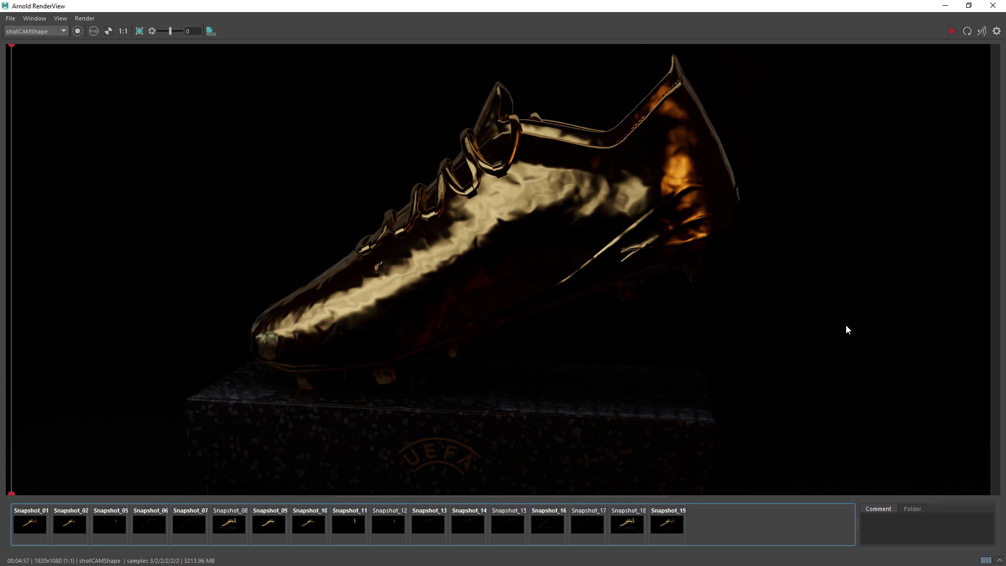
click(999, 560)
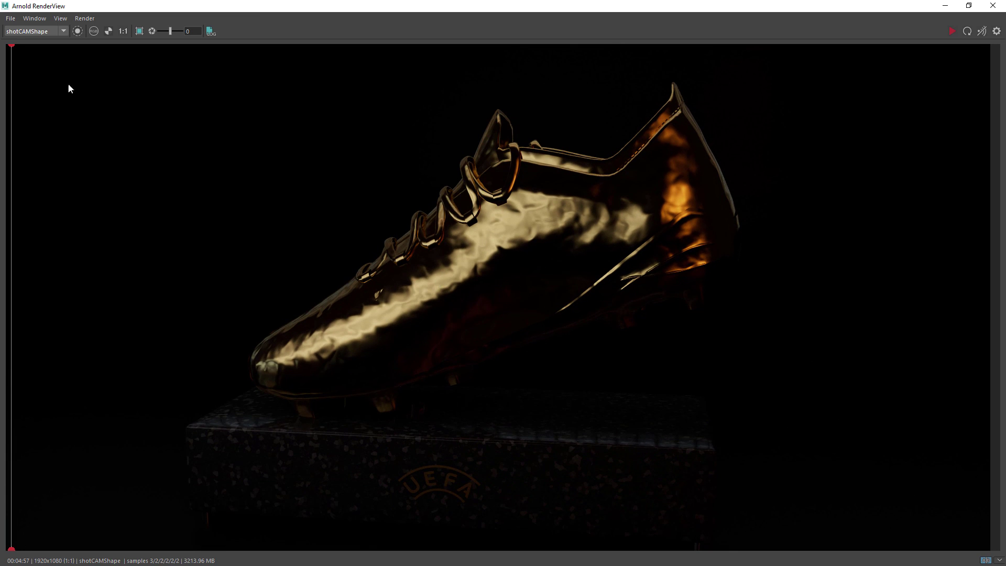